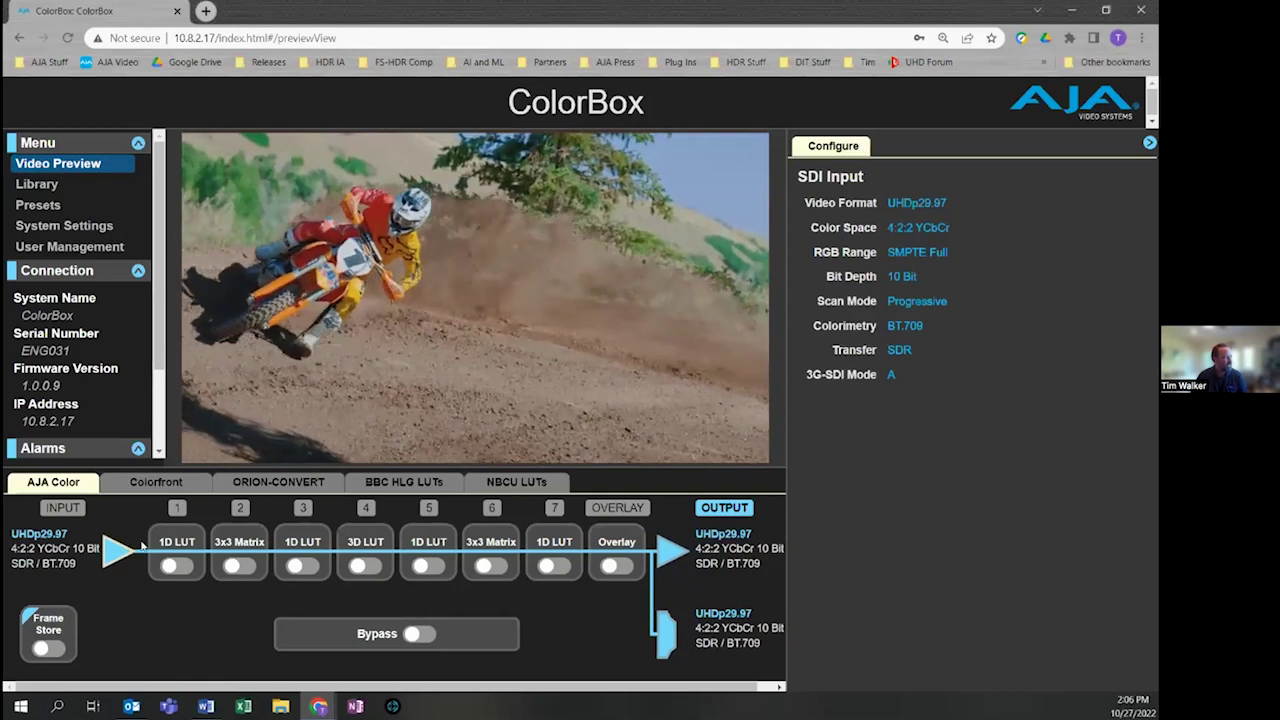
Check the settings of pipeline nodes 1 through 6 in turn.
click(178, 541)
click(252, 540)
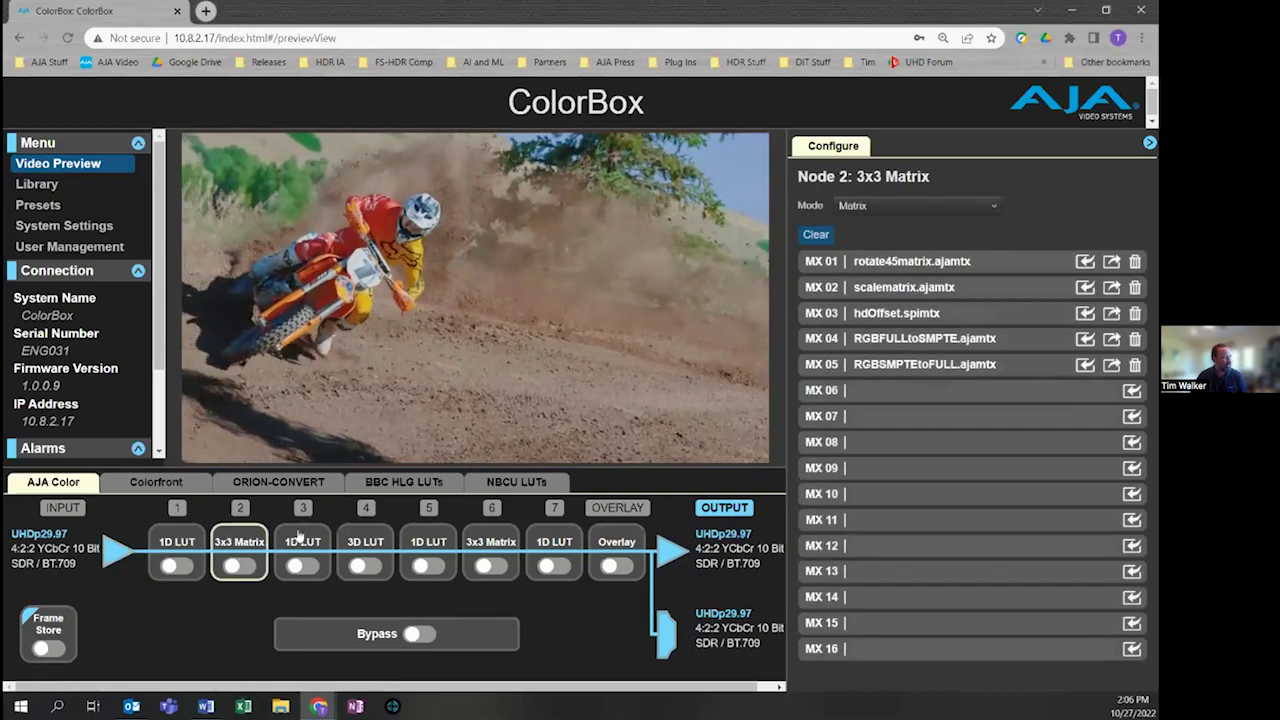
click(301, 541)
click(365, 541)
click(428, 541)
click(488, 541)
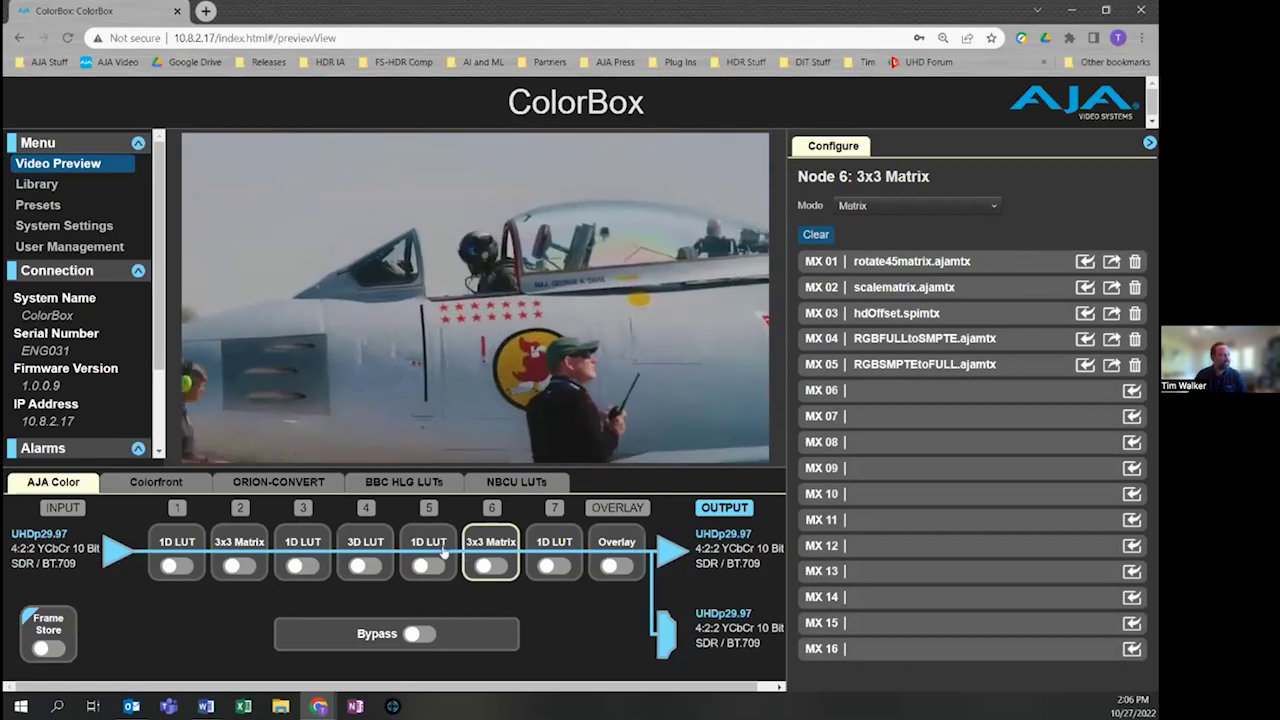
Show node 4's 3D LUT list, switching the 3D LUT stage on and back off.
click(366, 545)
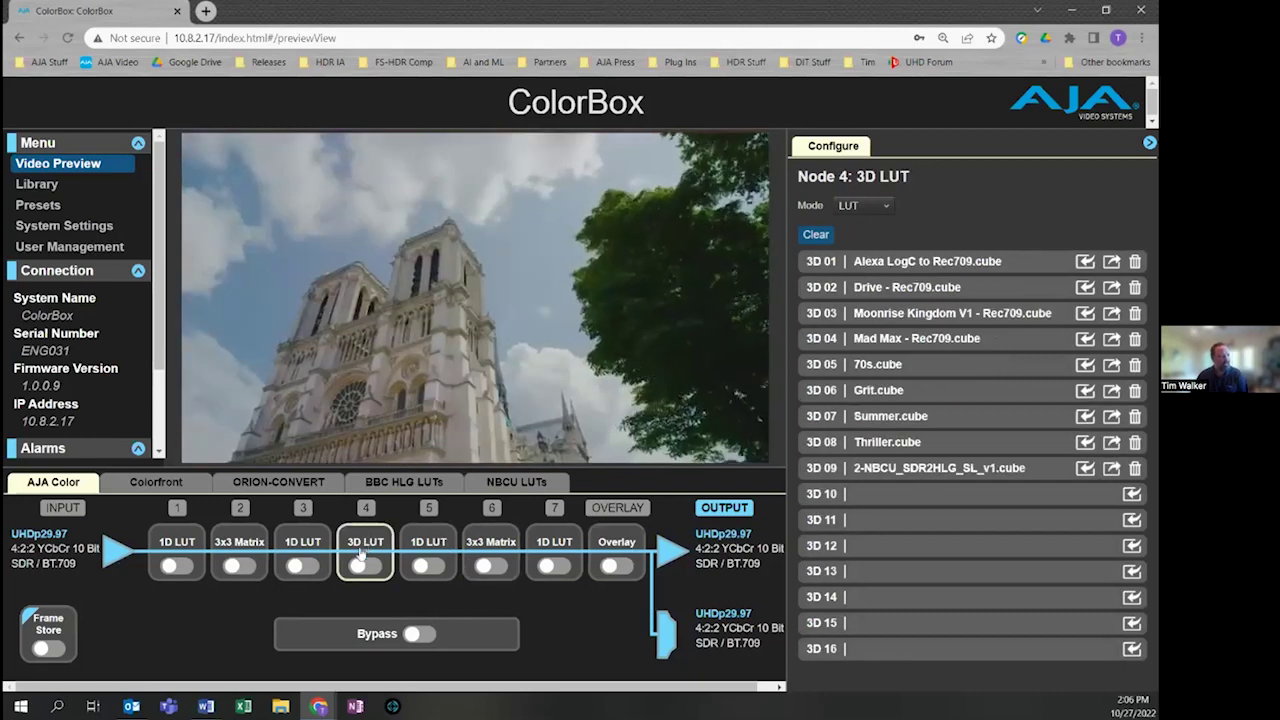
click(364, 567)
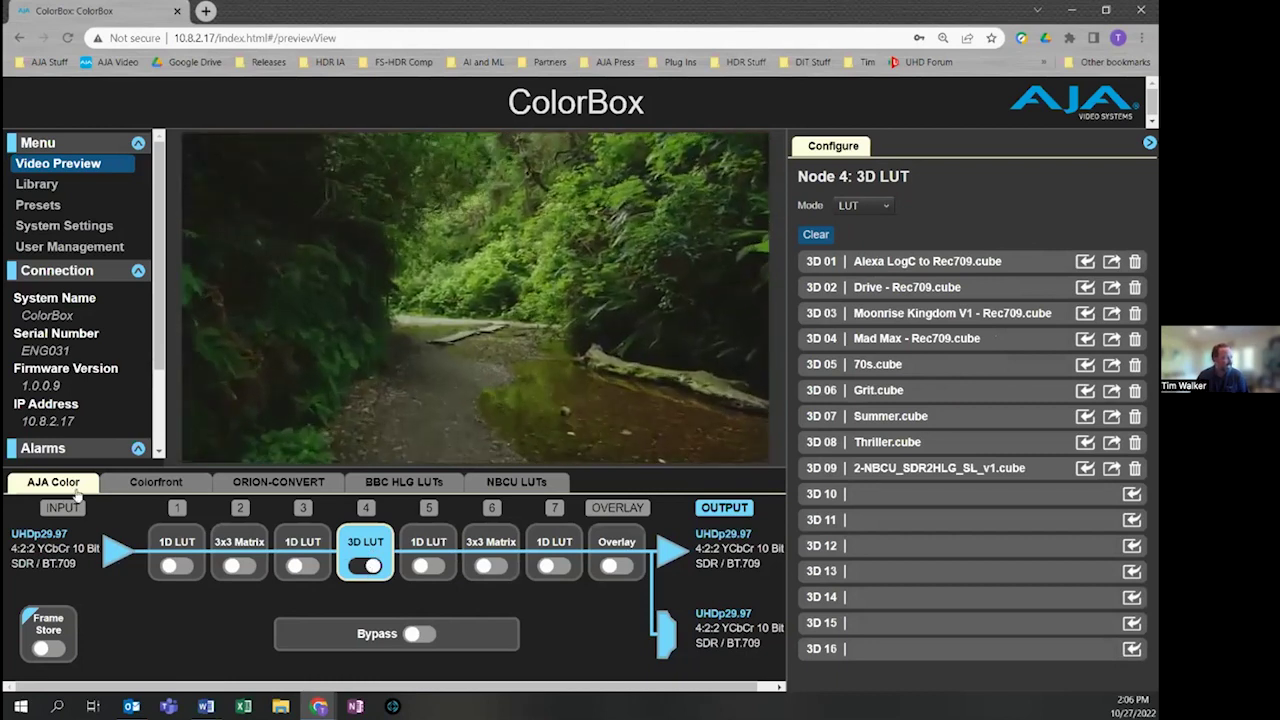
click(365, 567)
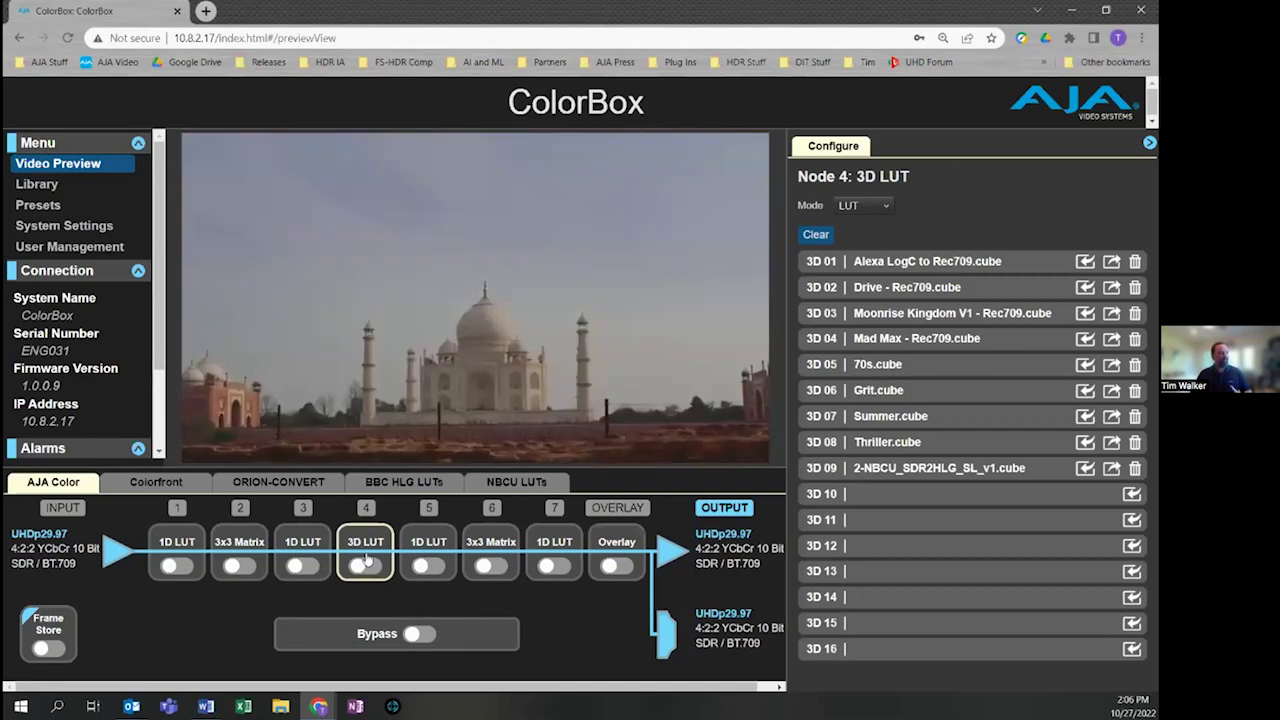
Step through nodes 1–7, ending on node 7's 1D LUT list with six files.
click(179, 549)
click(240, 543)
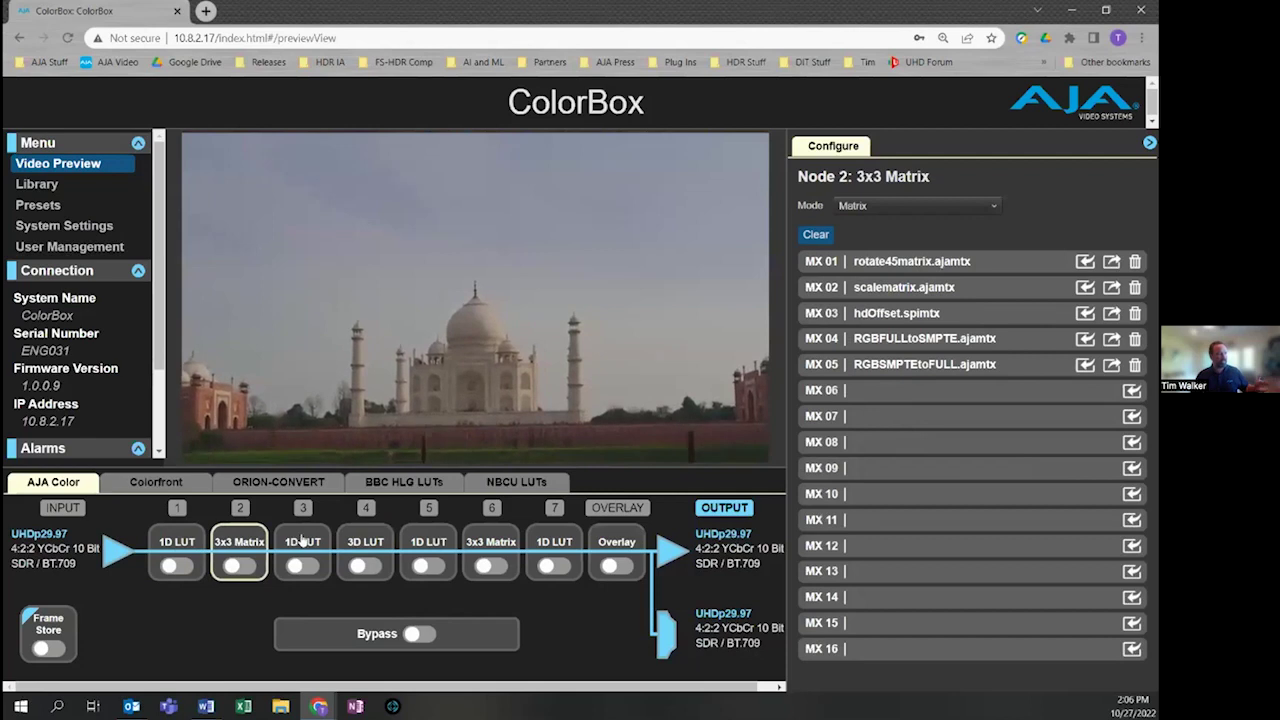
click(303, 541)
click(373, 541)
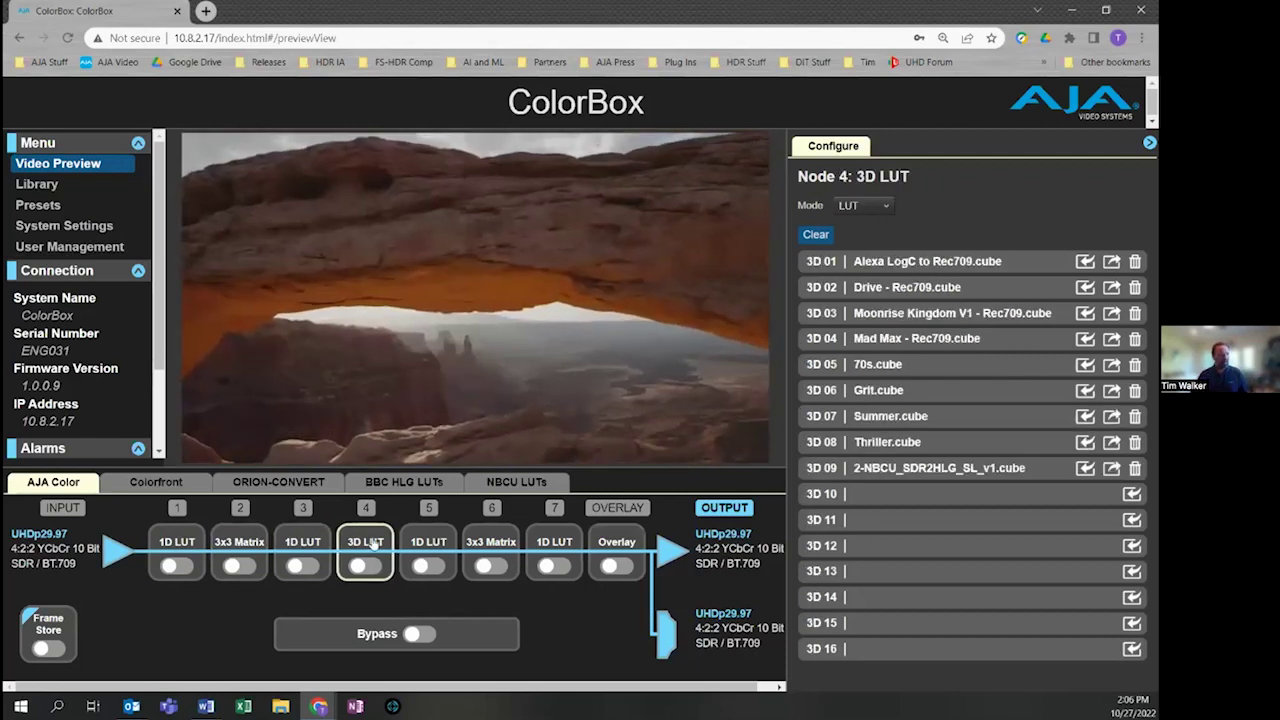
click(428, 541)
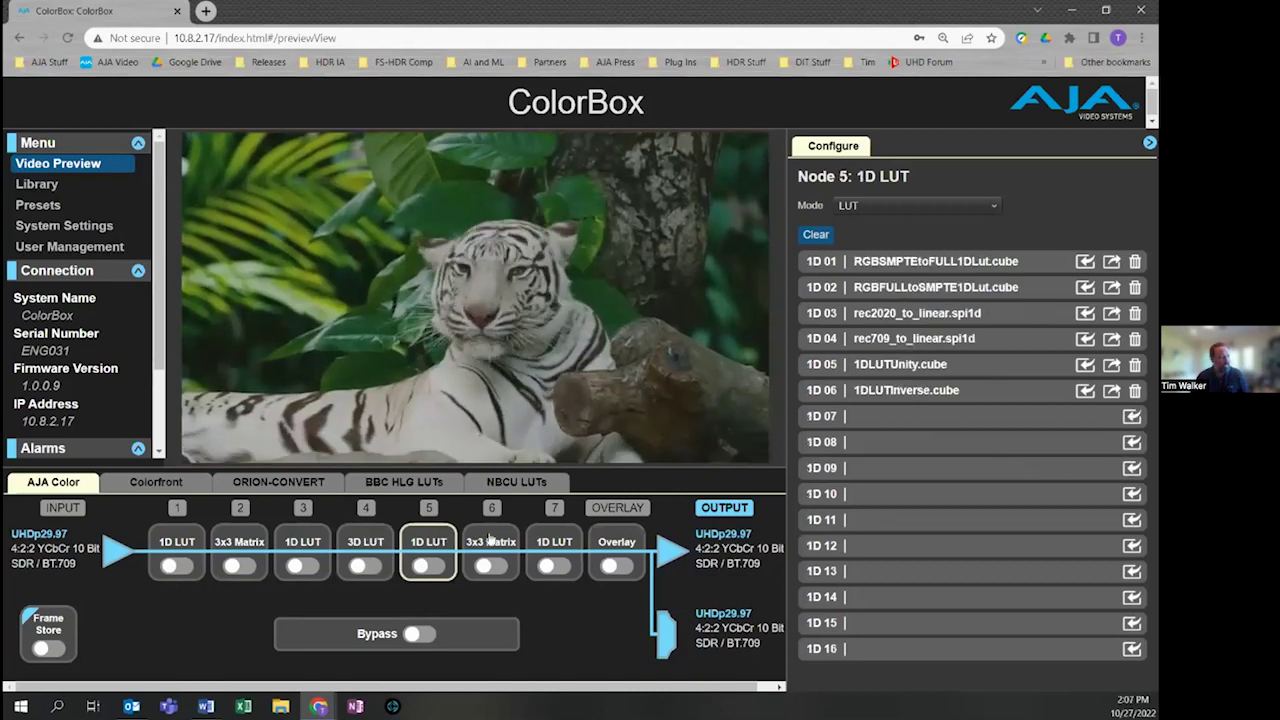
click(491, 541)
click(551, 545)
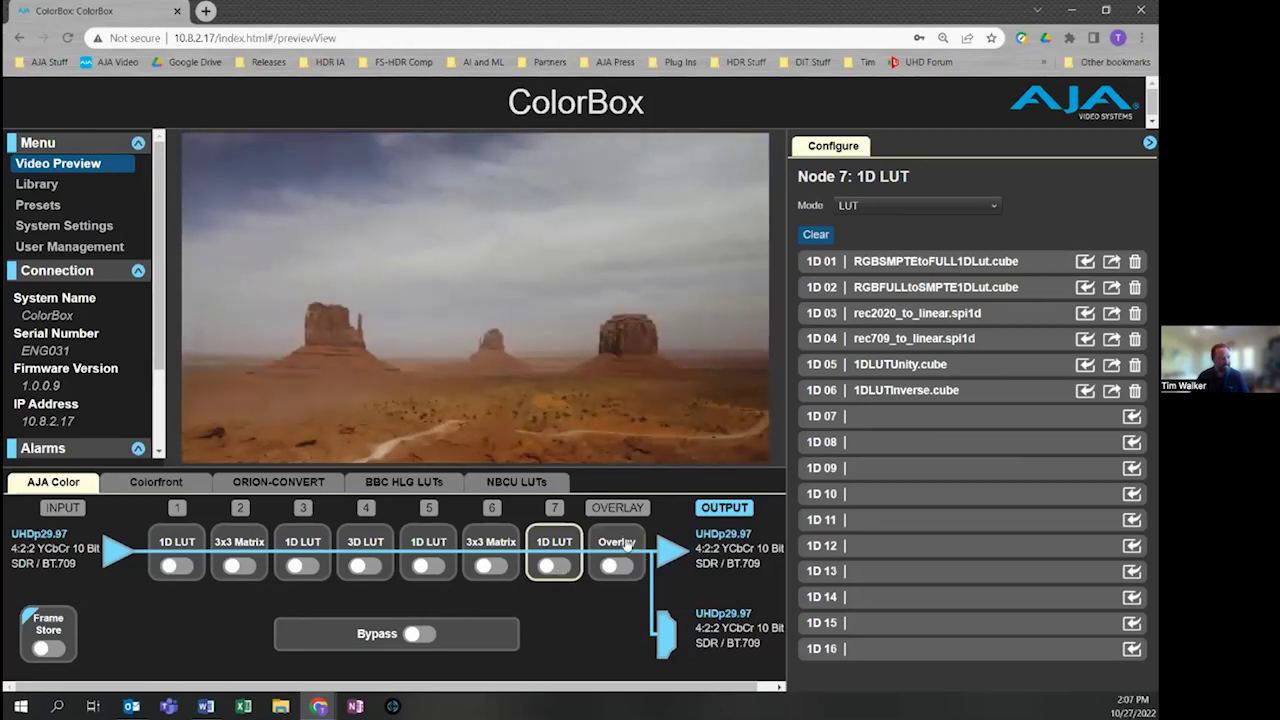
Turn the overlay on and change its first text line from Test to CAM 1.
click(606, 550)
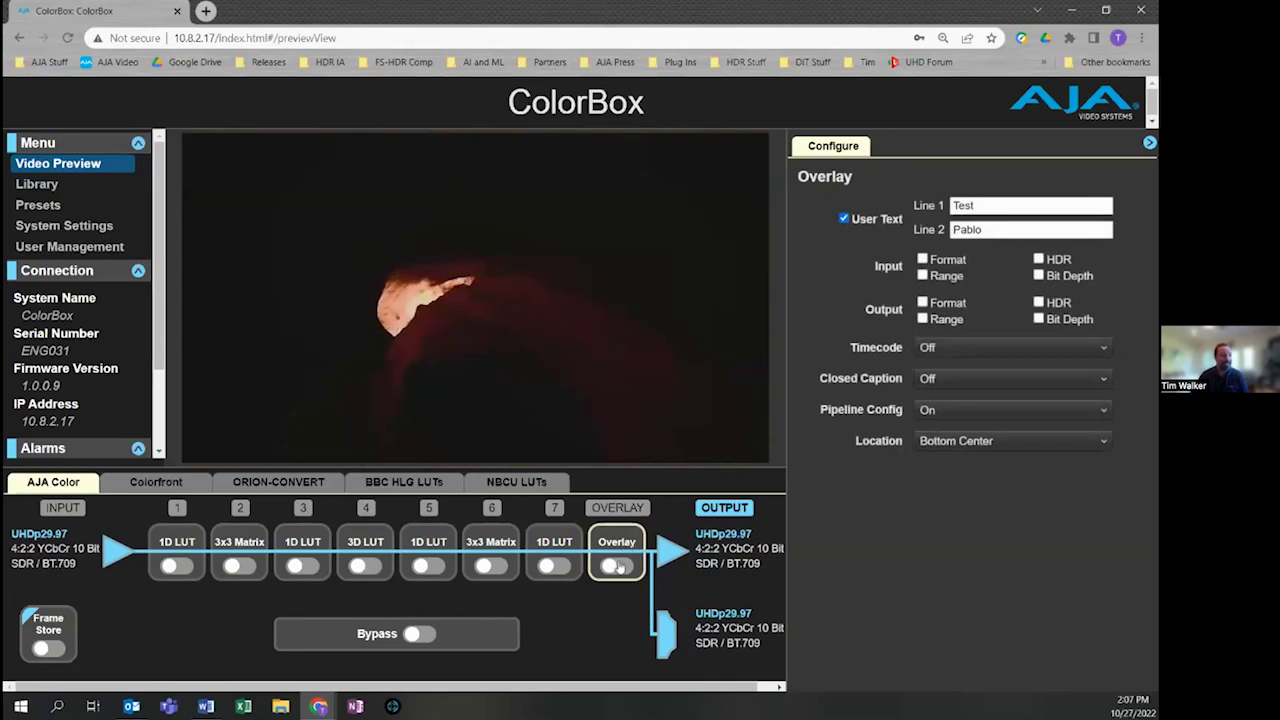
click(619, 566)
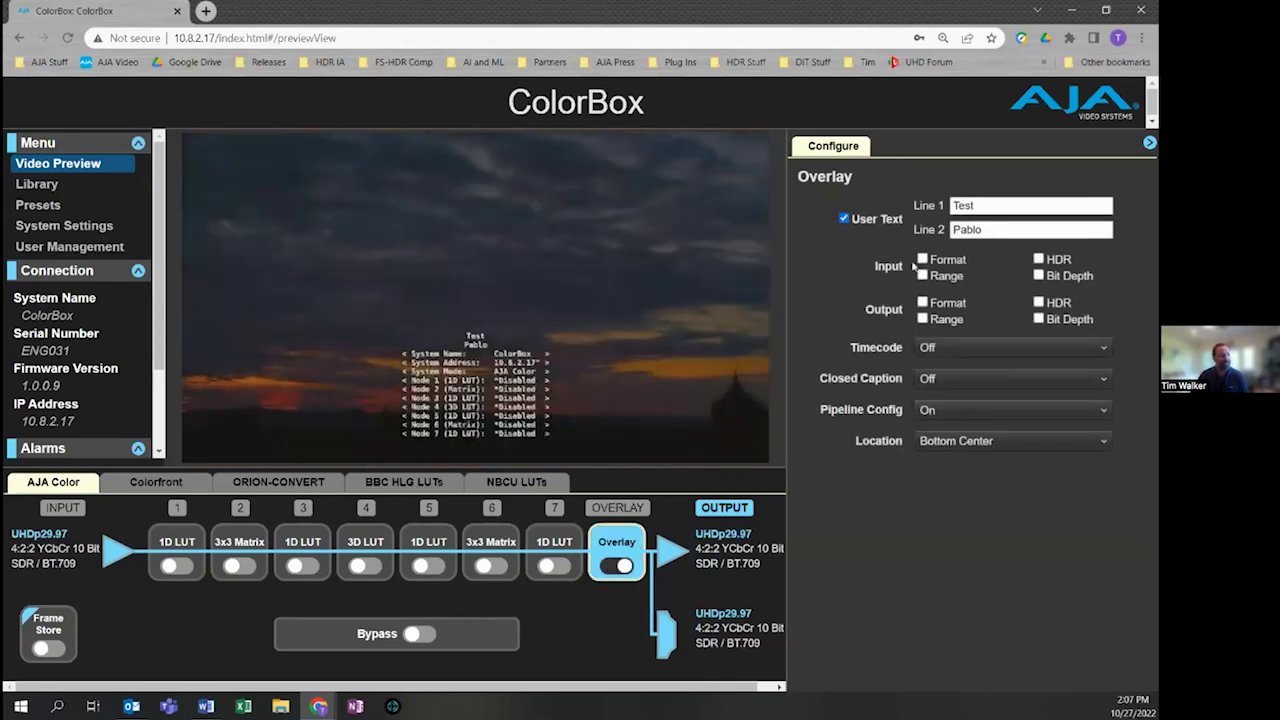
click(983, 205)
double_click(1003, 208)
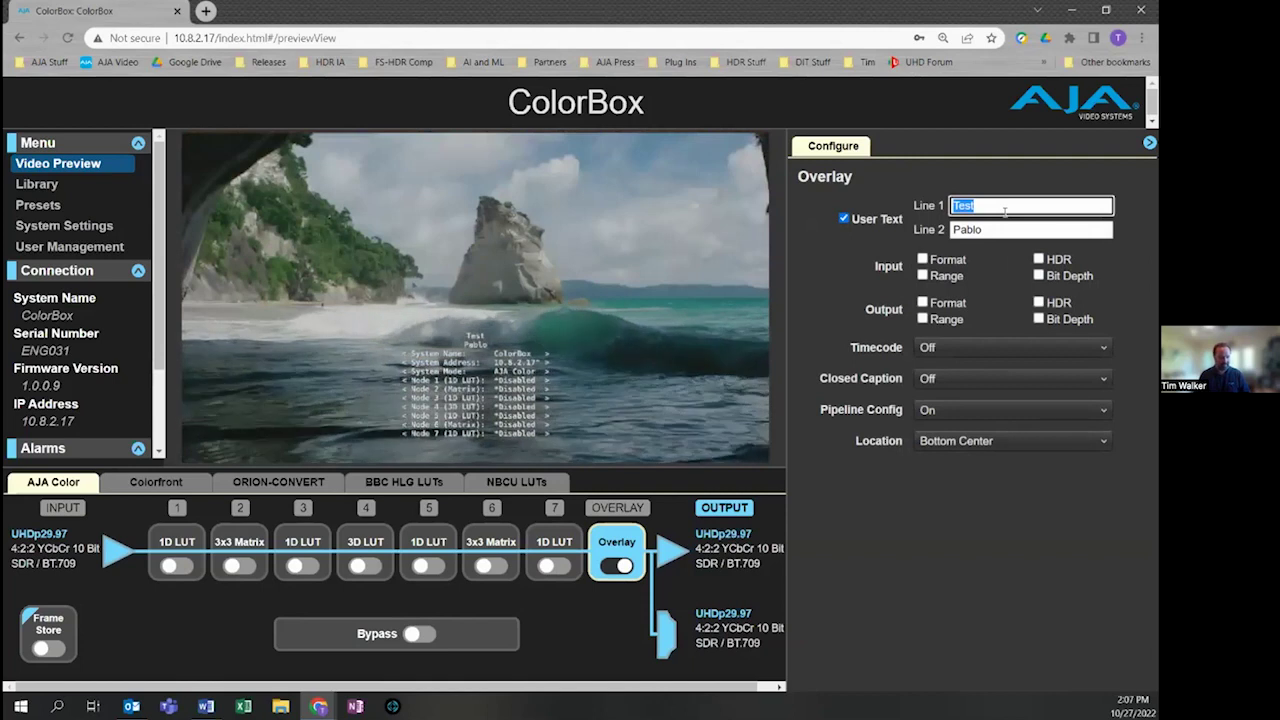
text(CAM 1)
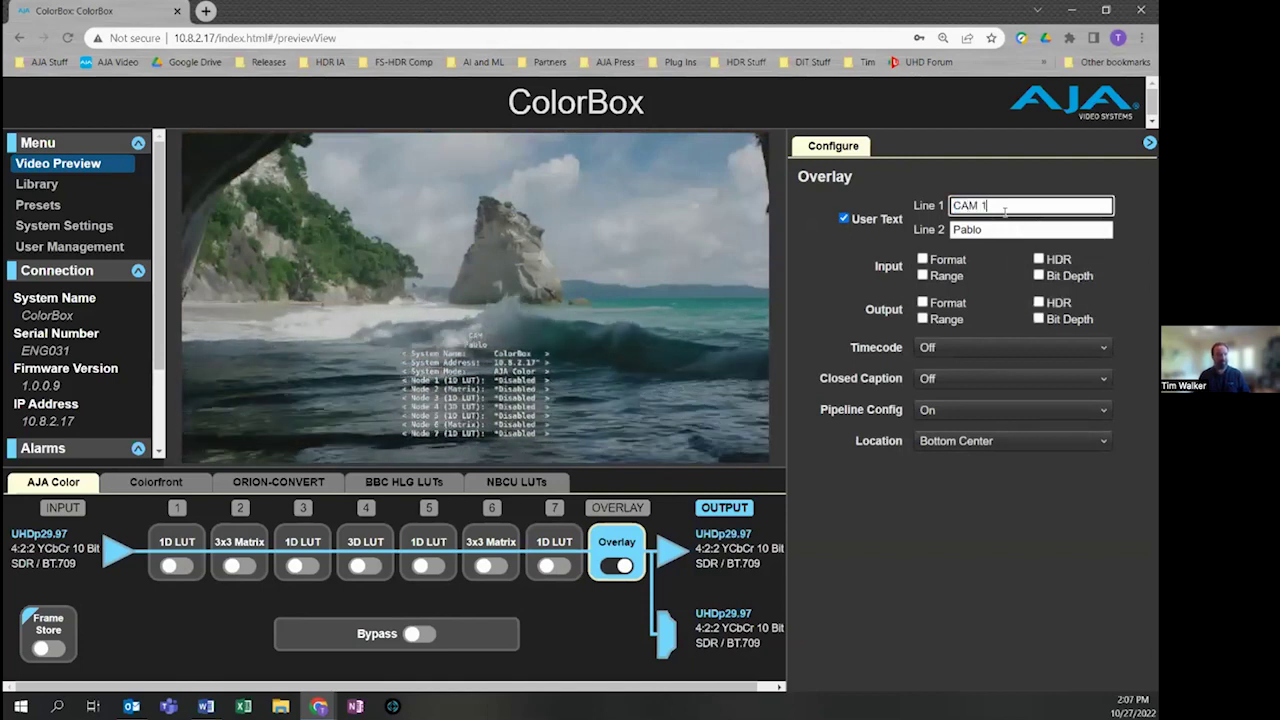
click(1003, 230)
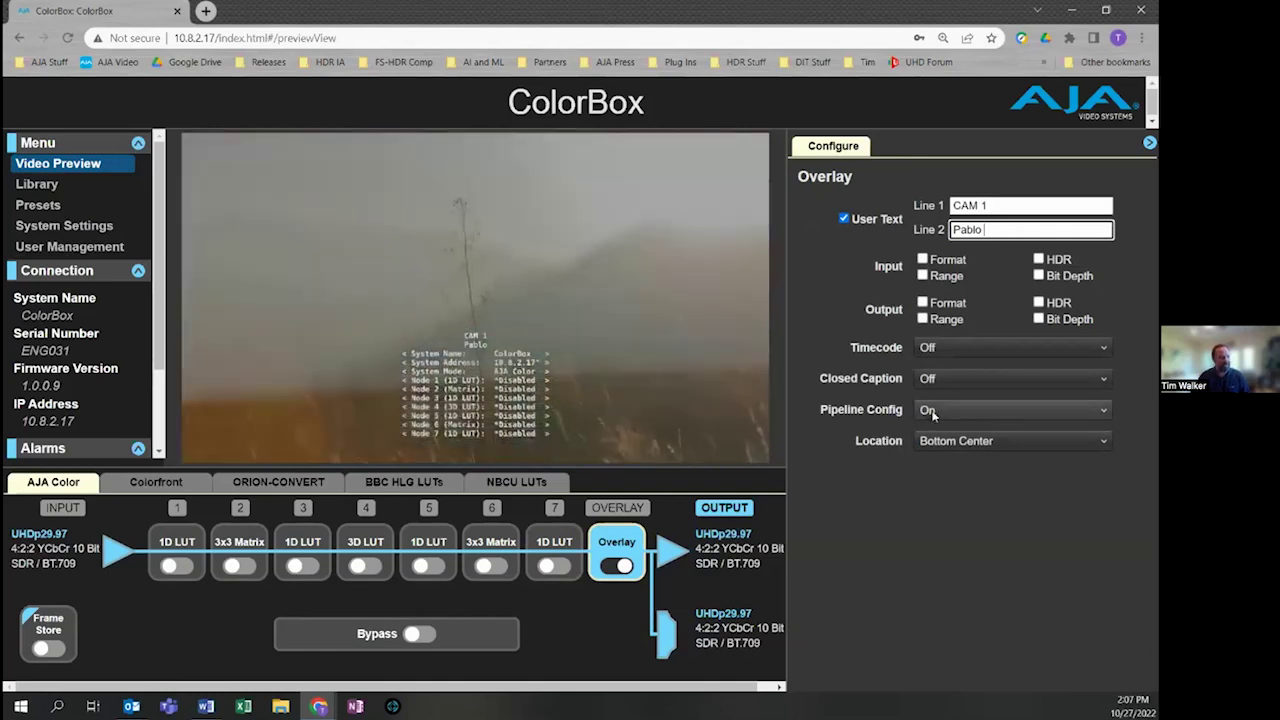
Set the overlay's Pipeline Config readout to Off and hide the user text lines.
click(940, 410)
click(941, 427)
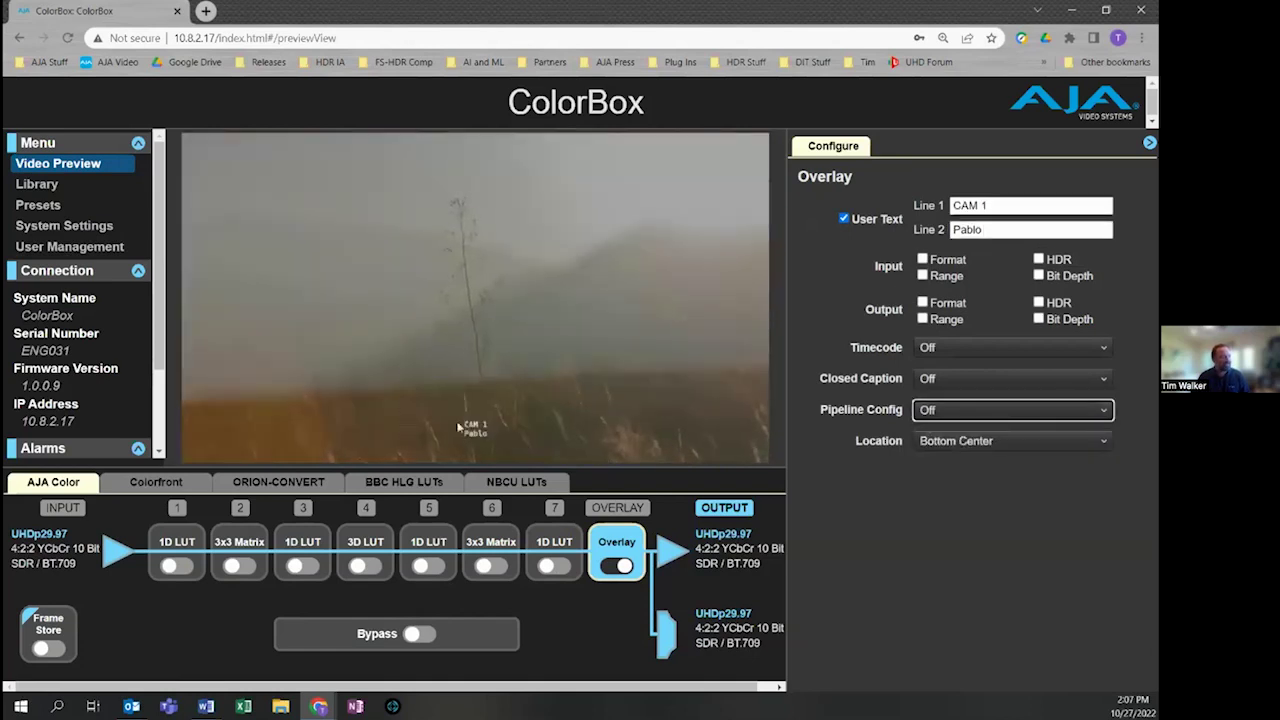
click(843, 219)
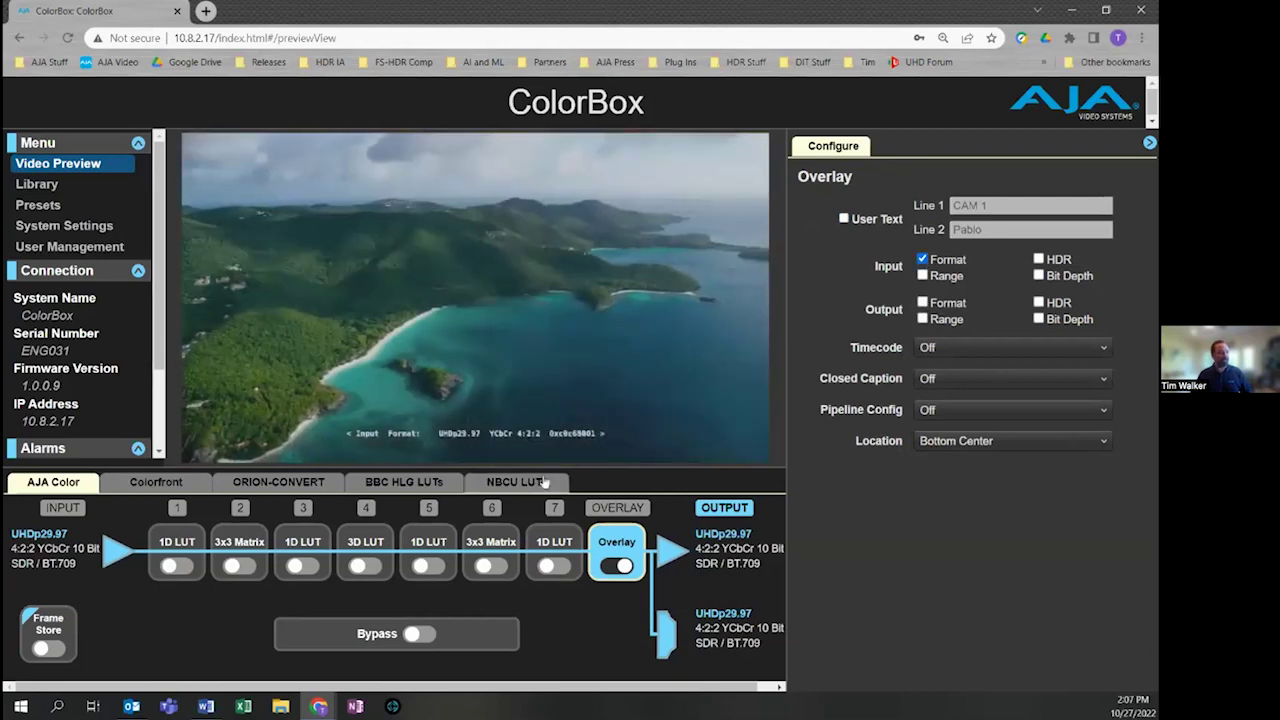
Toggle the Output Format and Pipeline Config readouts back off, then show node 4's 3D LUTs.
click(922, 302)
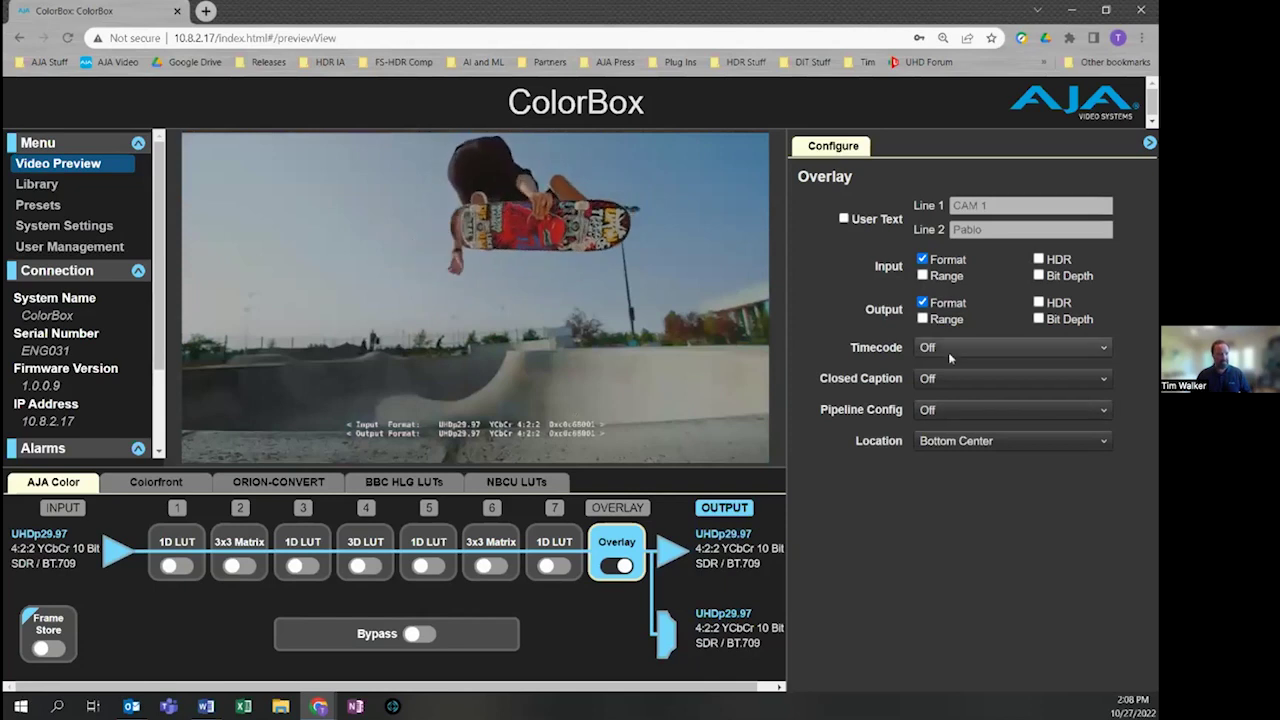
click(941, 409)
click(935, 437)
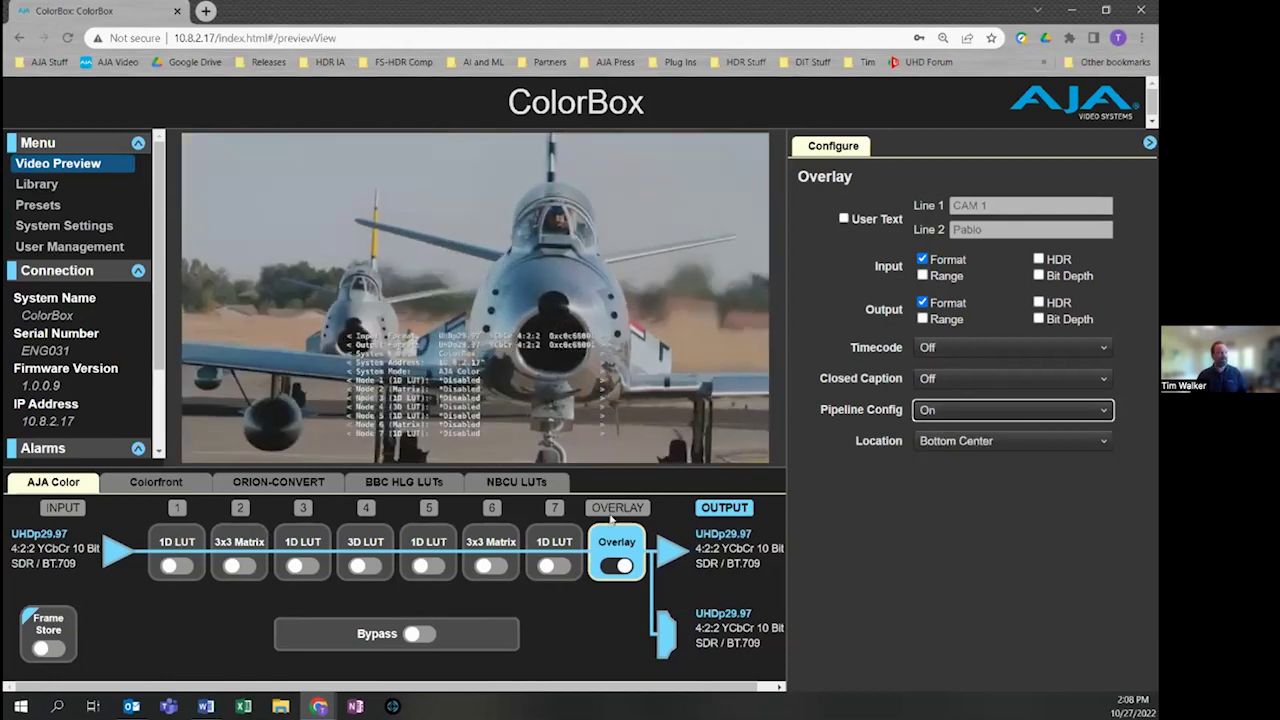
click(953, 416)
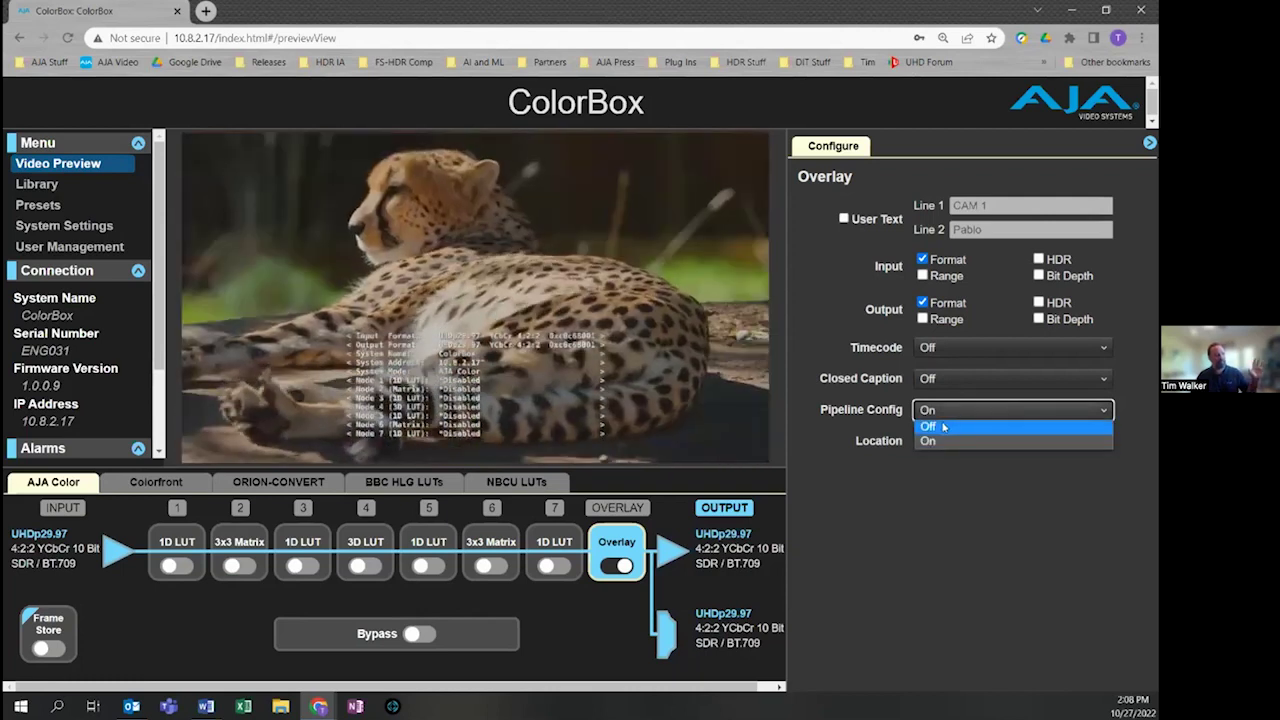
click(942, 427)
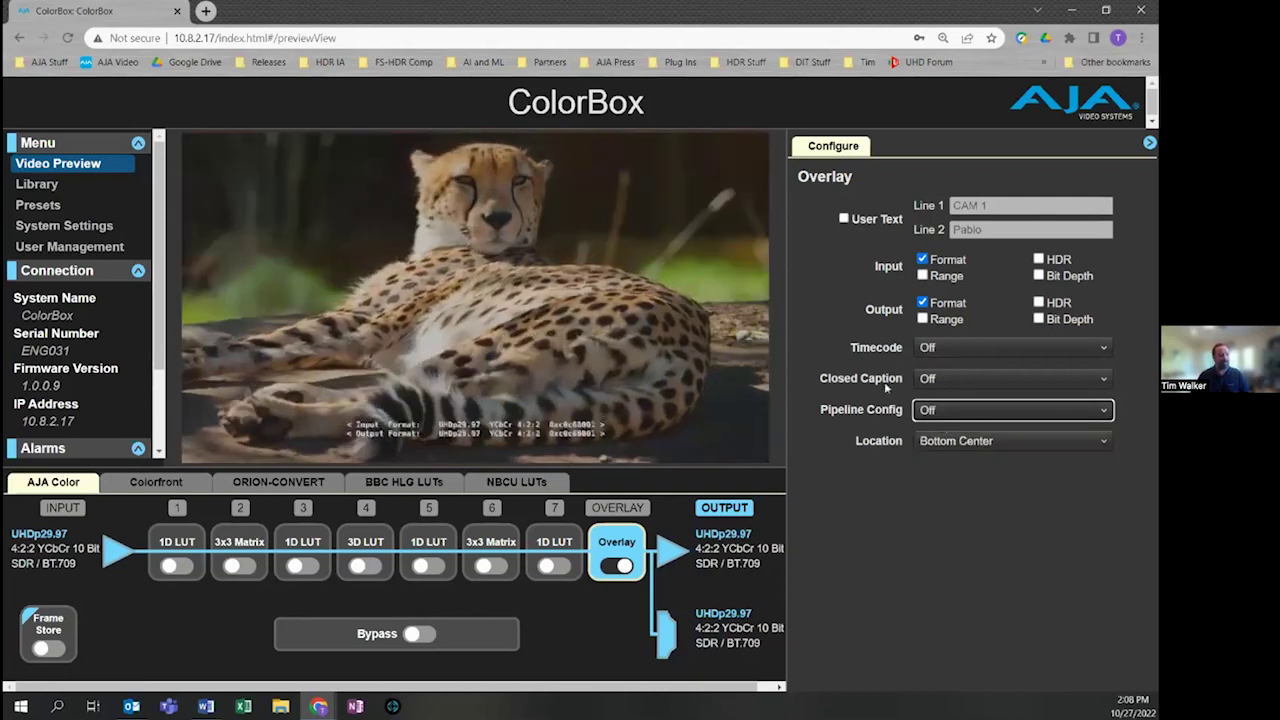
click(922, 305)
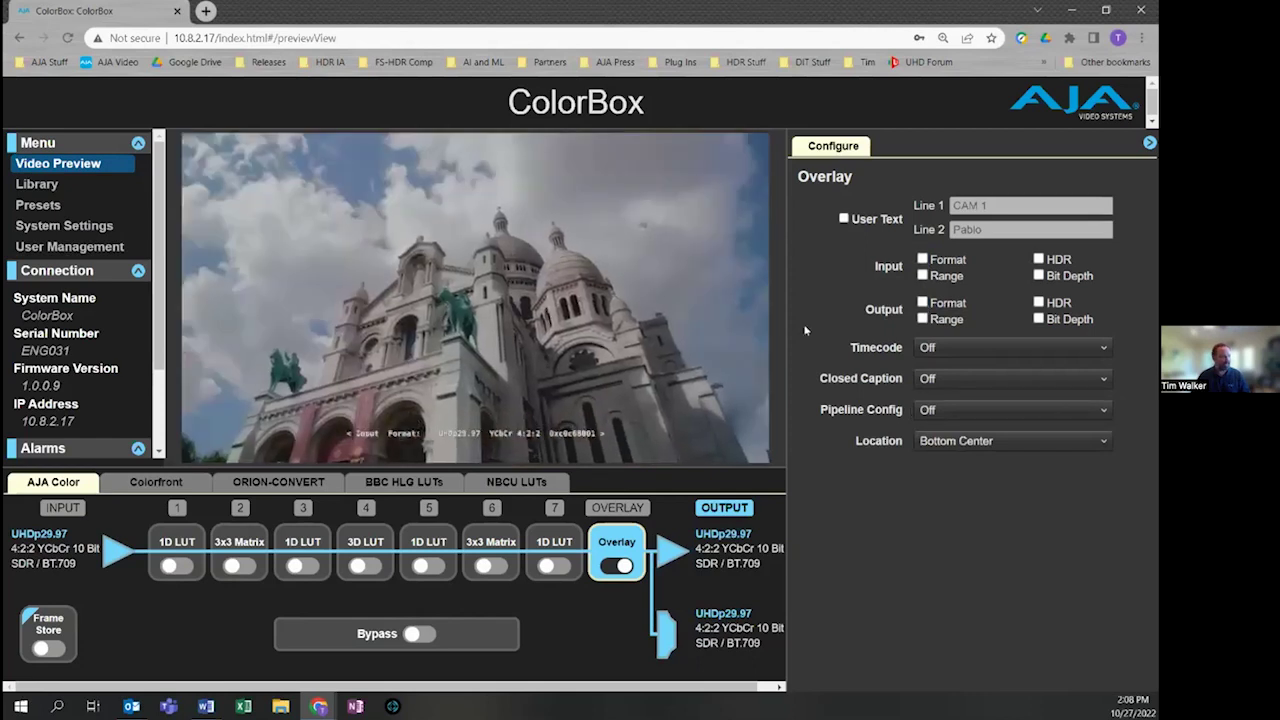
click(372, 548)
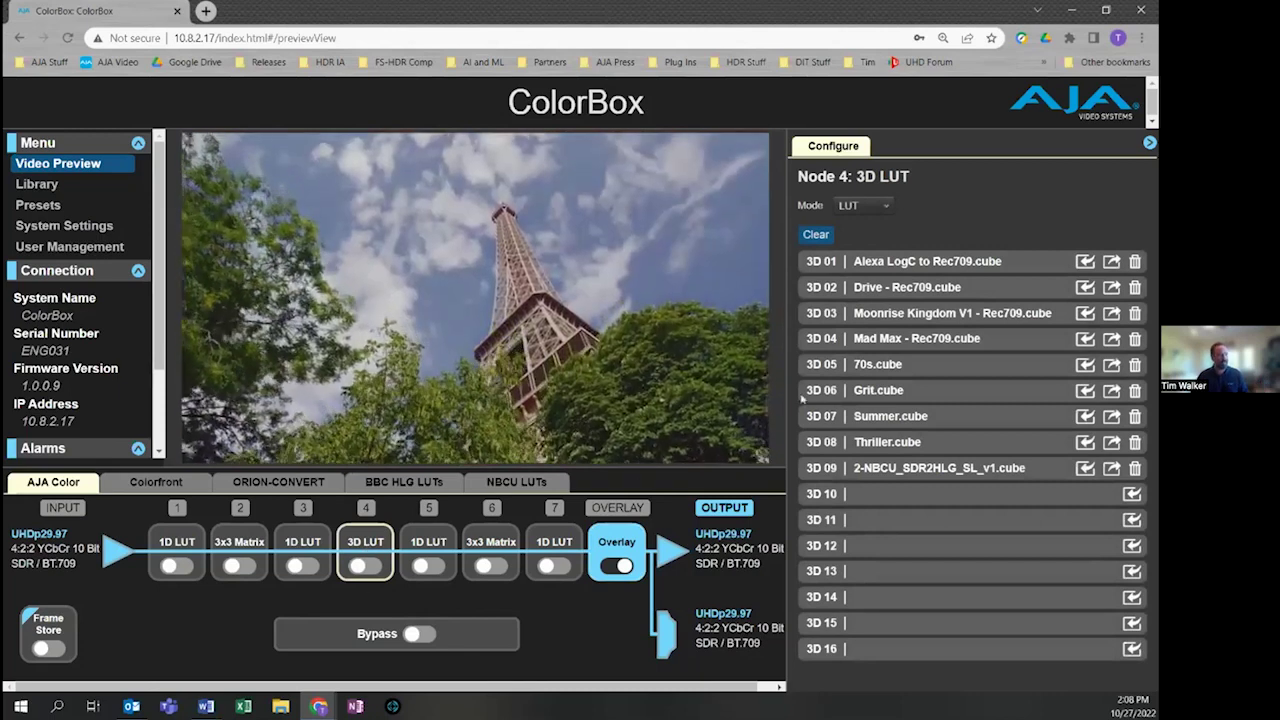
Enable node 4's 3D LUT and try Drive, Moonrise Kingdom, Mad Max and 70s LUTs.
click(370, 566)
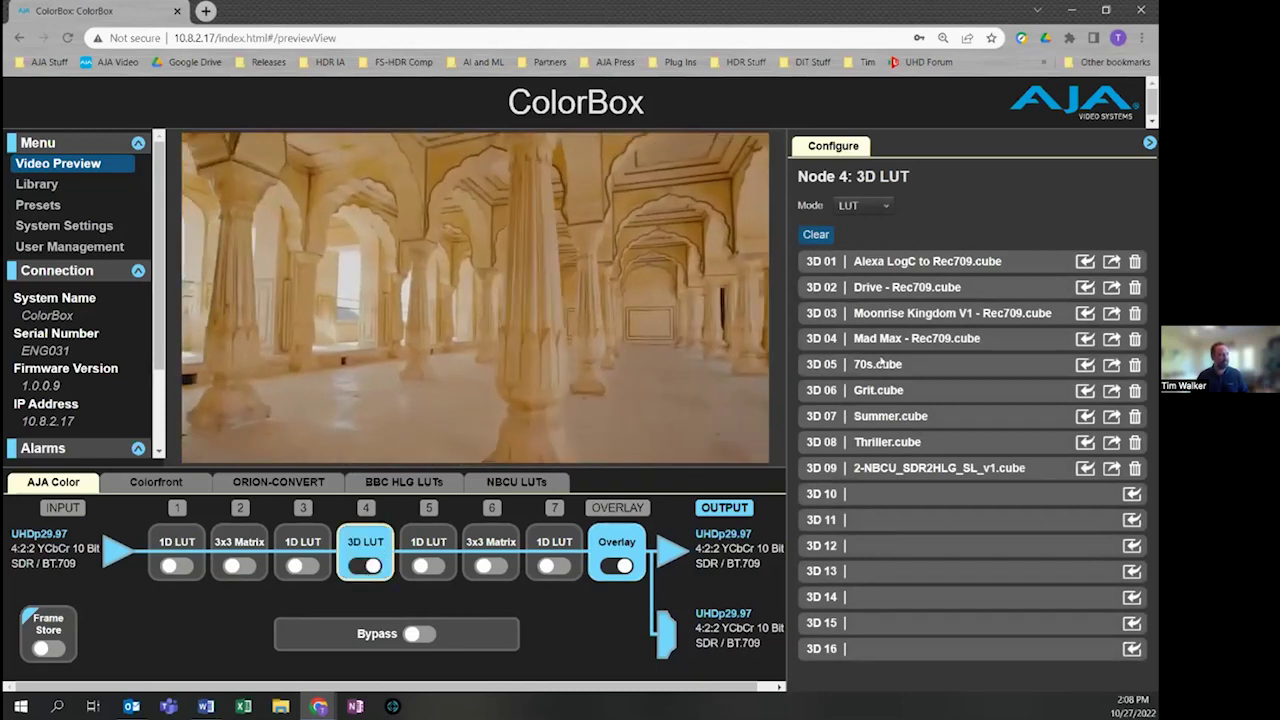
click(879, 289)
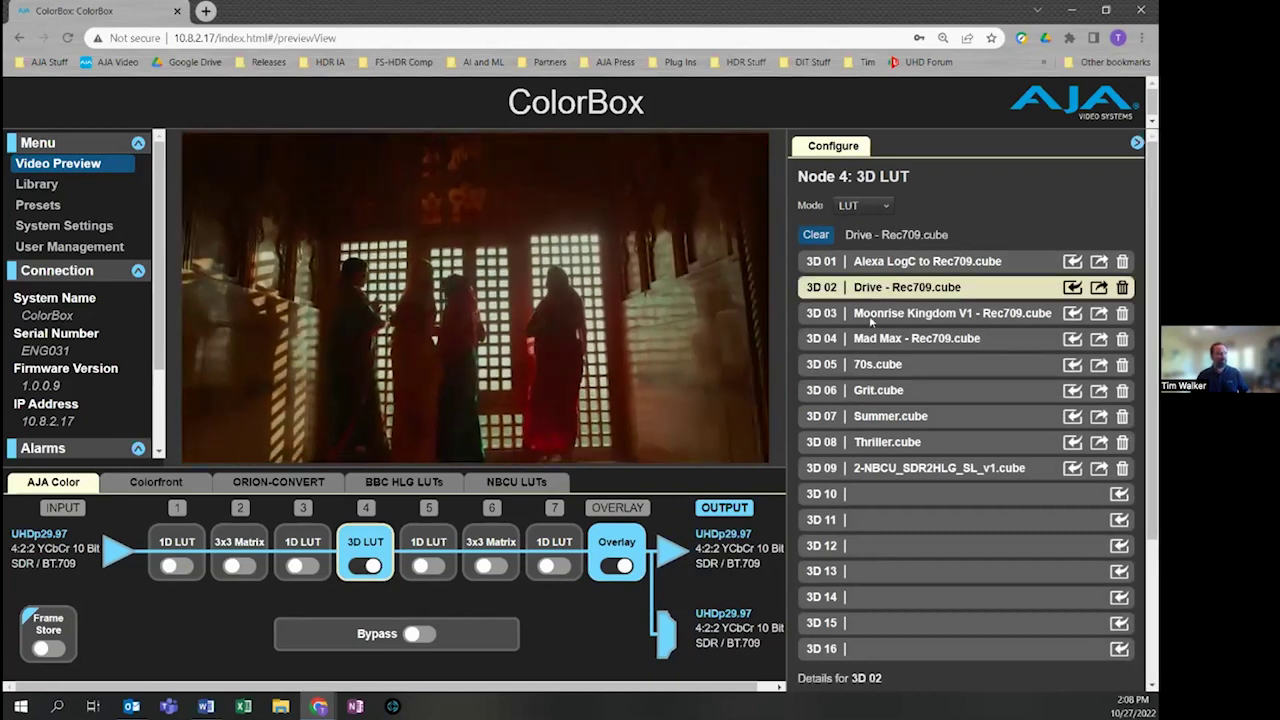
click(871, 316)
click(870, 339)
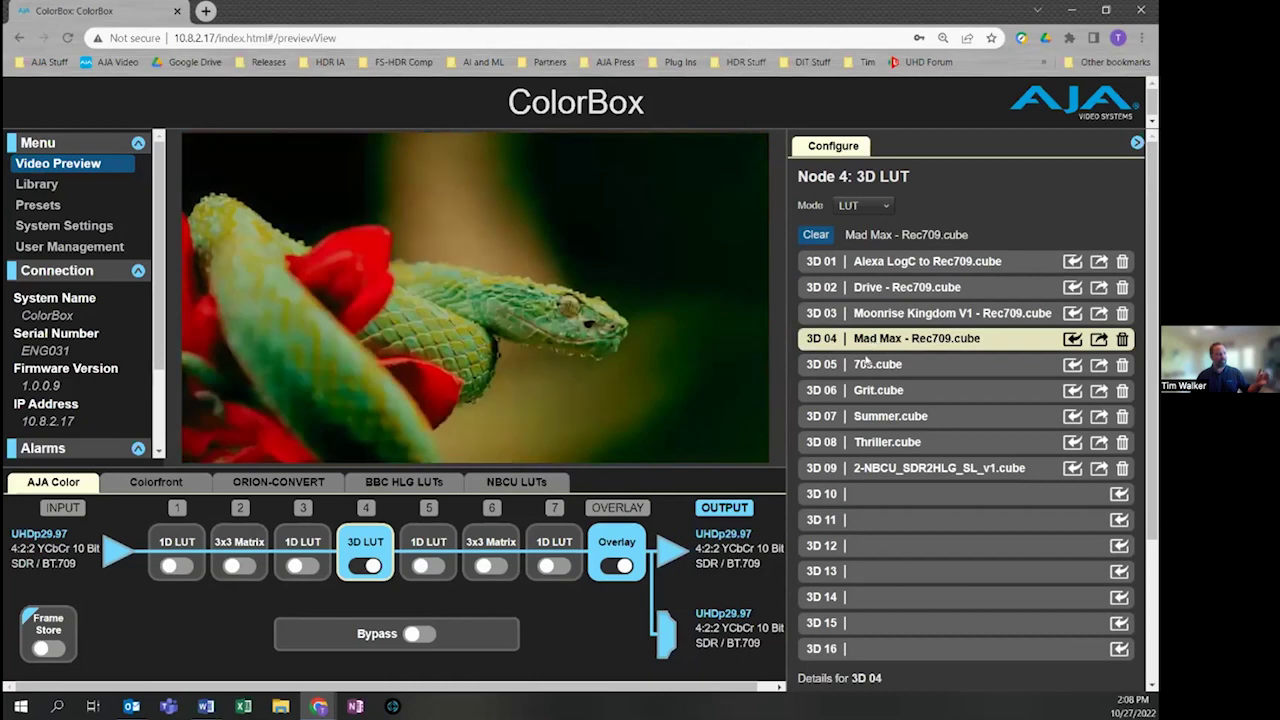
click(857, 368)
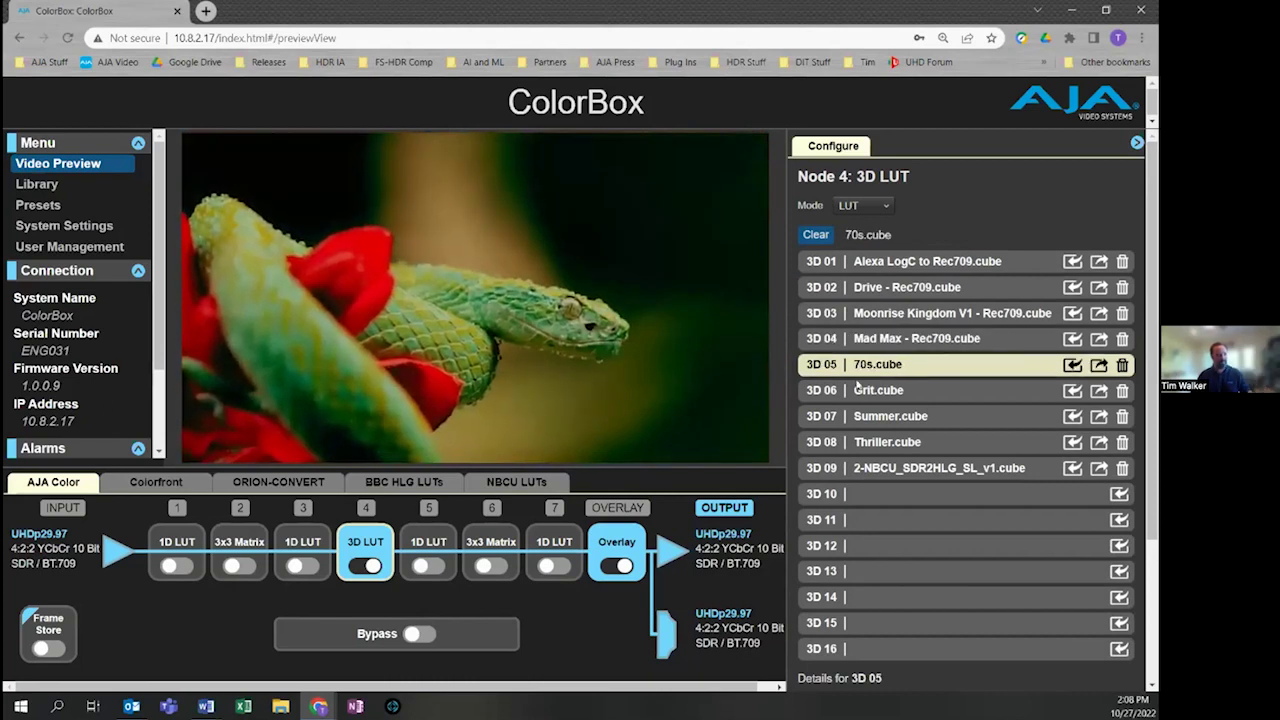
Try Grit, Summer, Thriller and 2-NBCU LUTs, end on Drive - Rec709, then disable the 3D LUT.
click(852, 398)
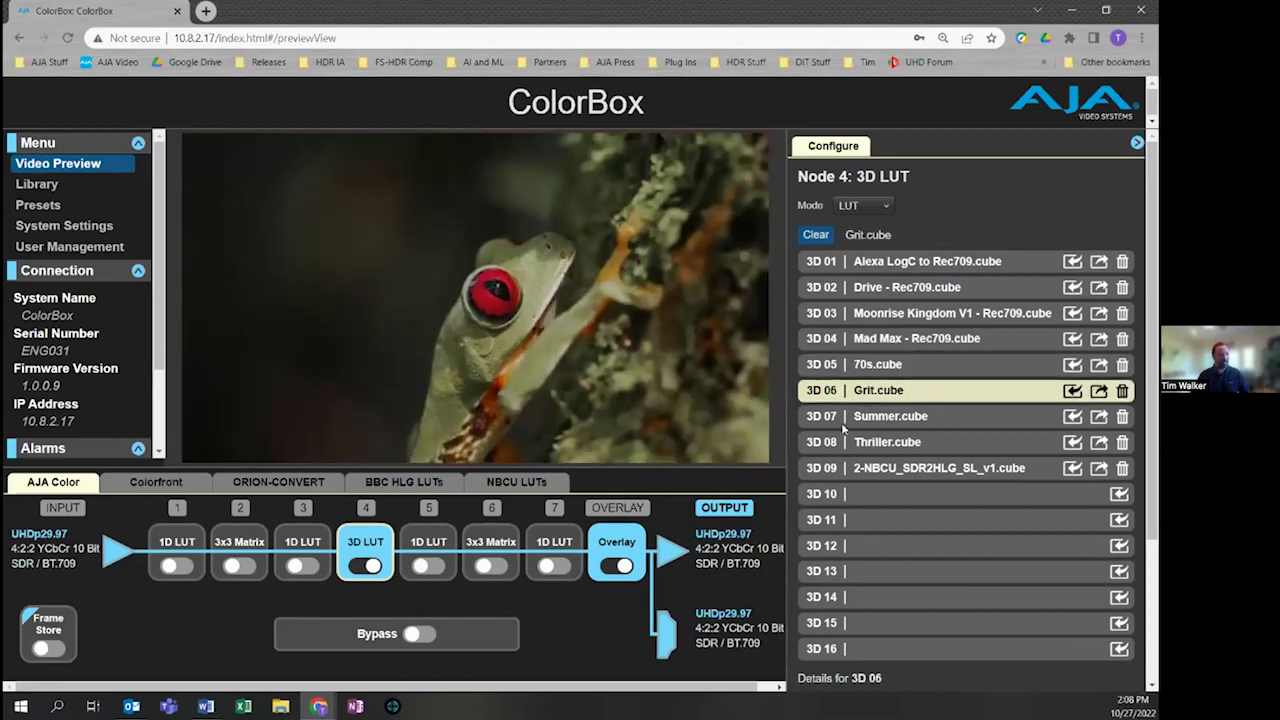
click(841, 420)
click(837, 445)
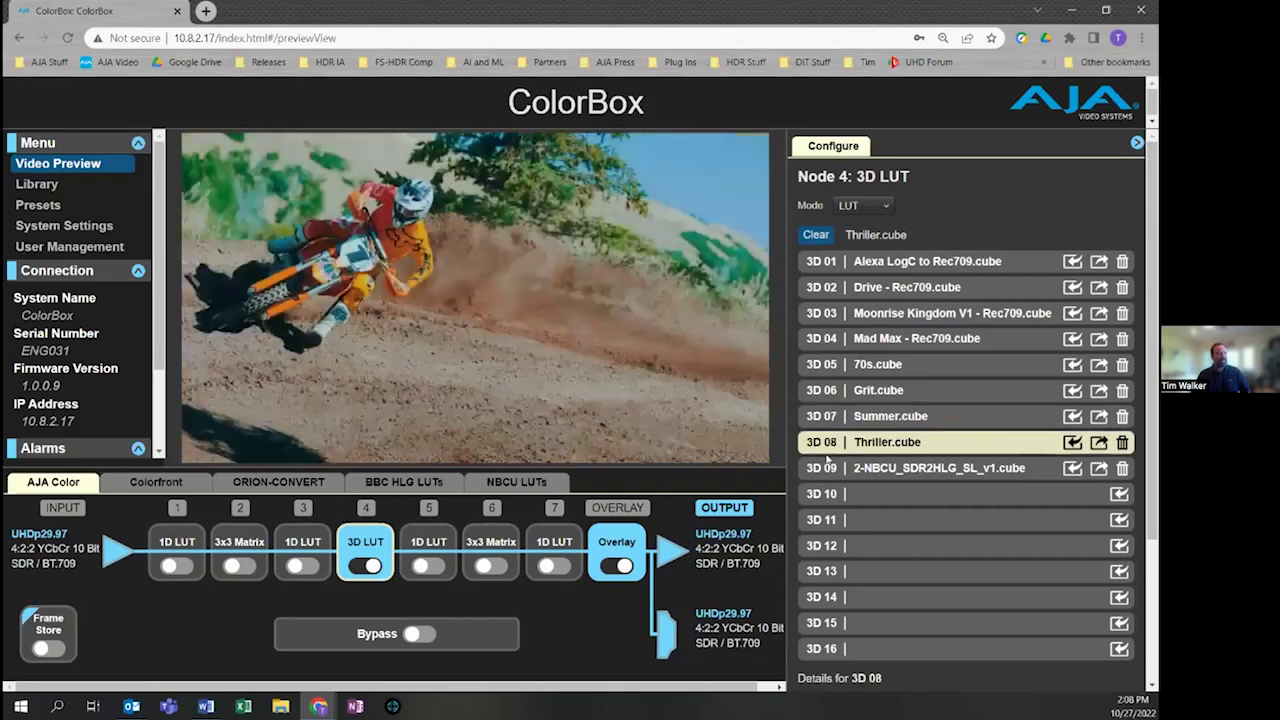
click(826, 470)
click(876, 296)
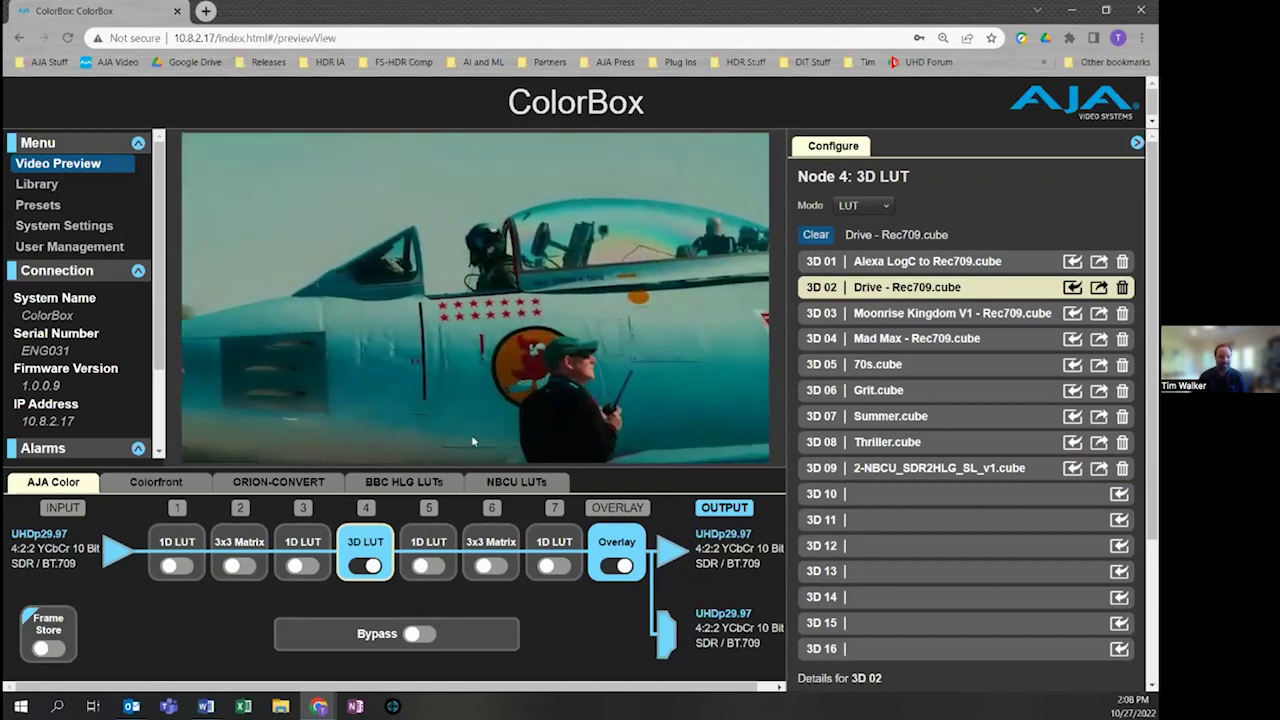
click(372, 567)
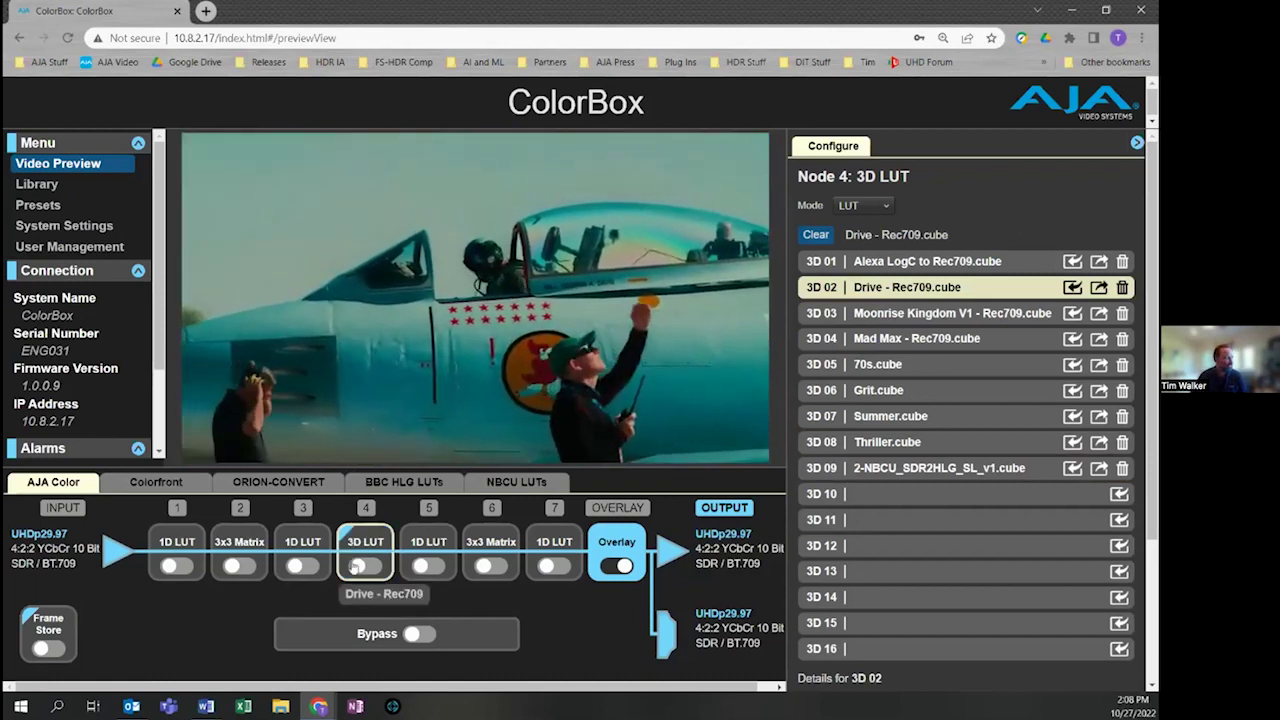
click(165, 482)
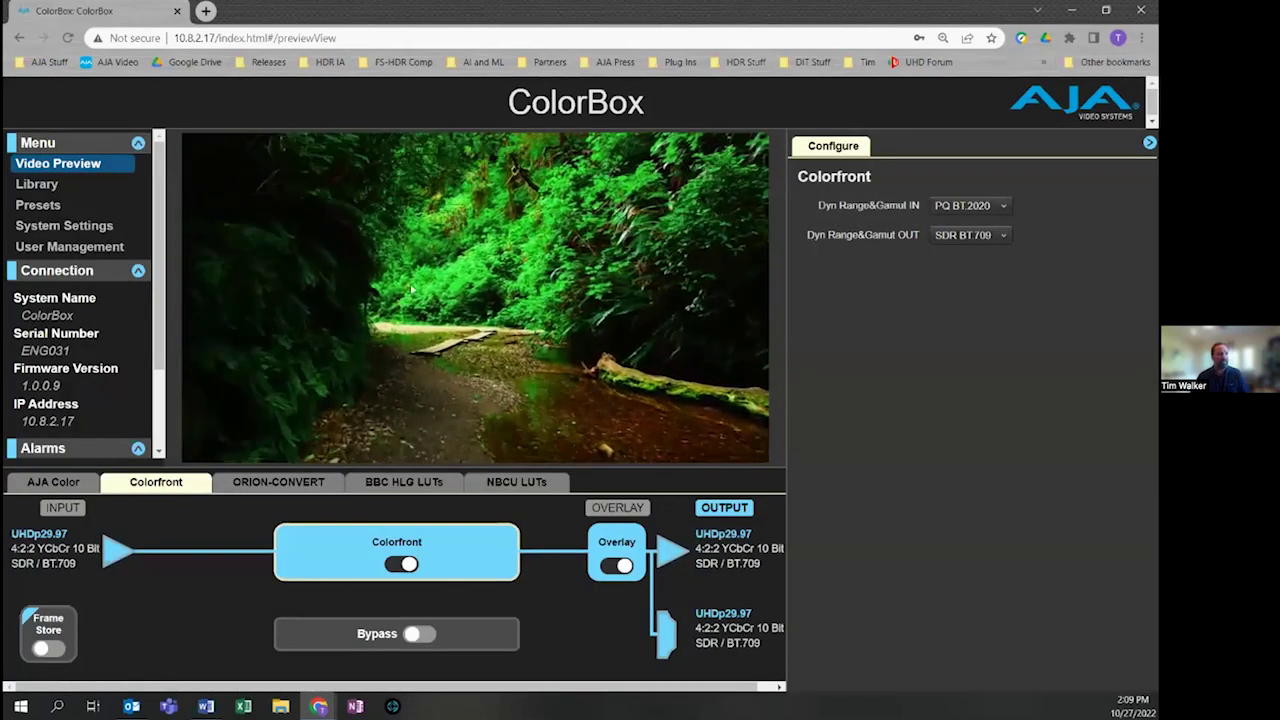
Set Colorfront's Dyn Range&Gamut IN to SDR BT.709 and cycle the Colorfront node off and on.
click(975, 206)
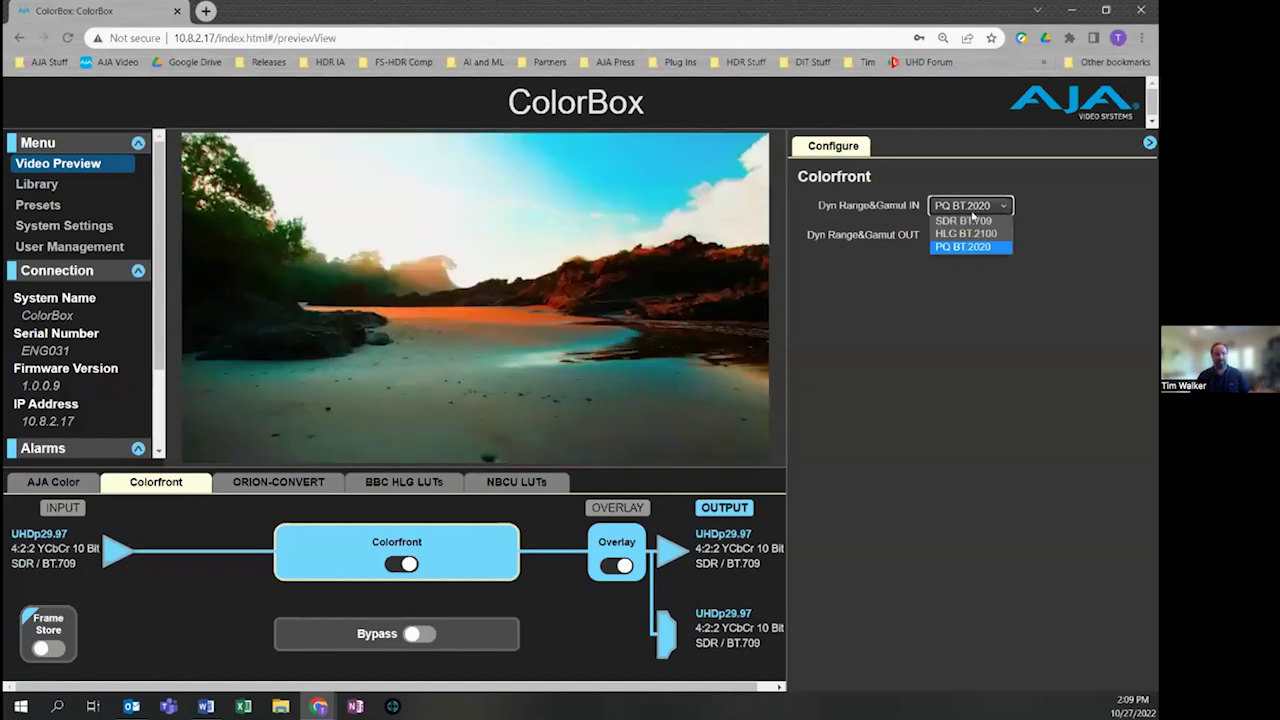
click(969, 219)
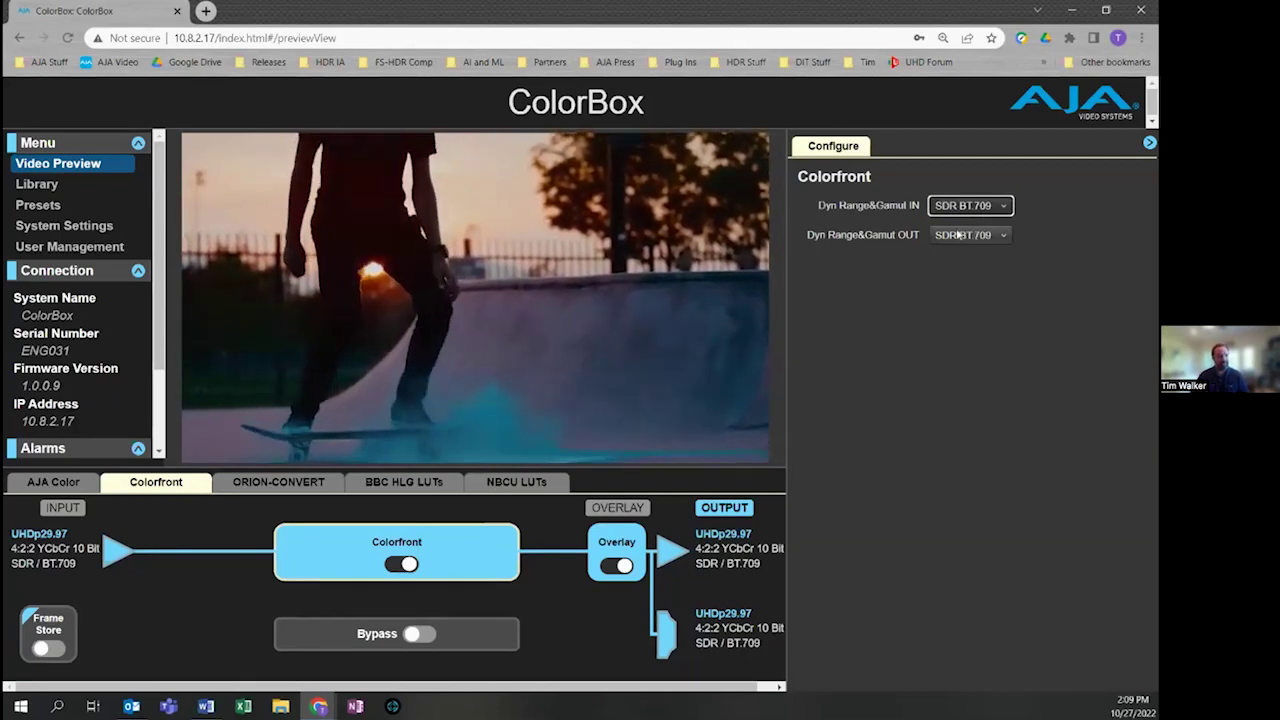
click(963, 206)
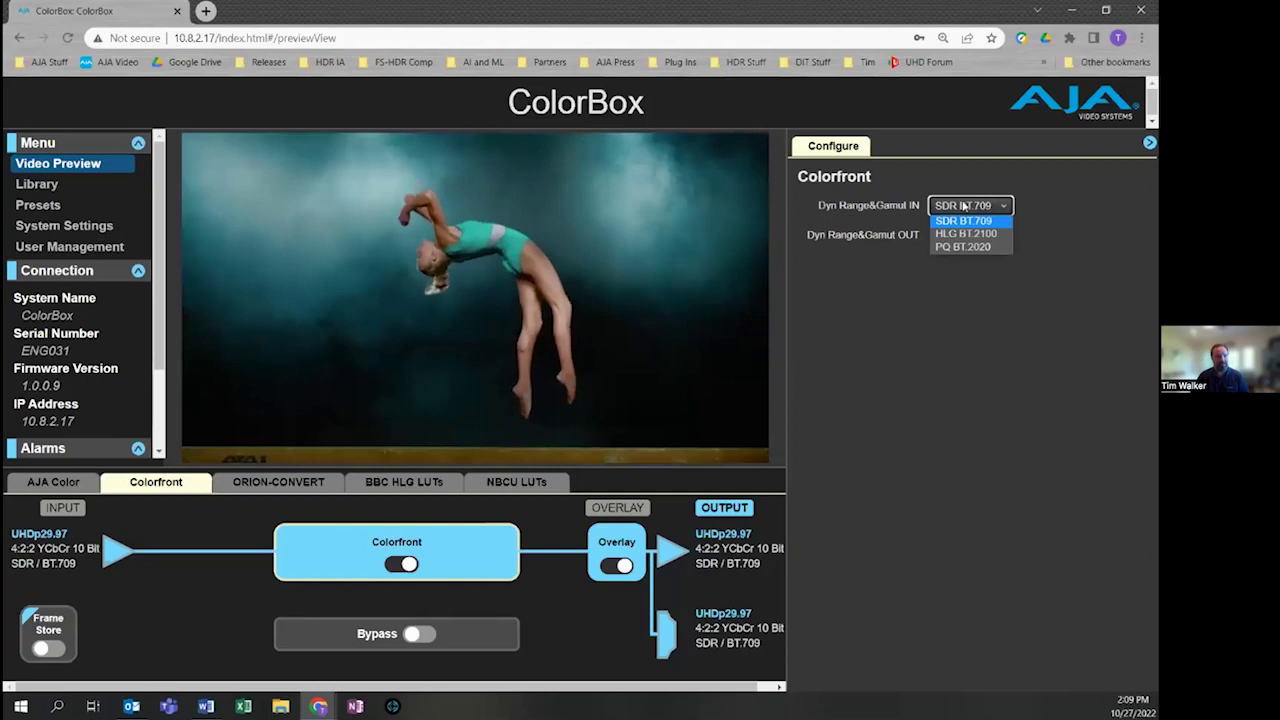
click(963, 283)
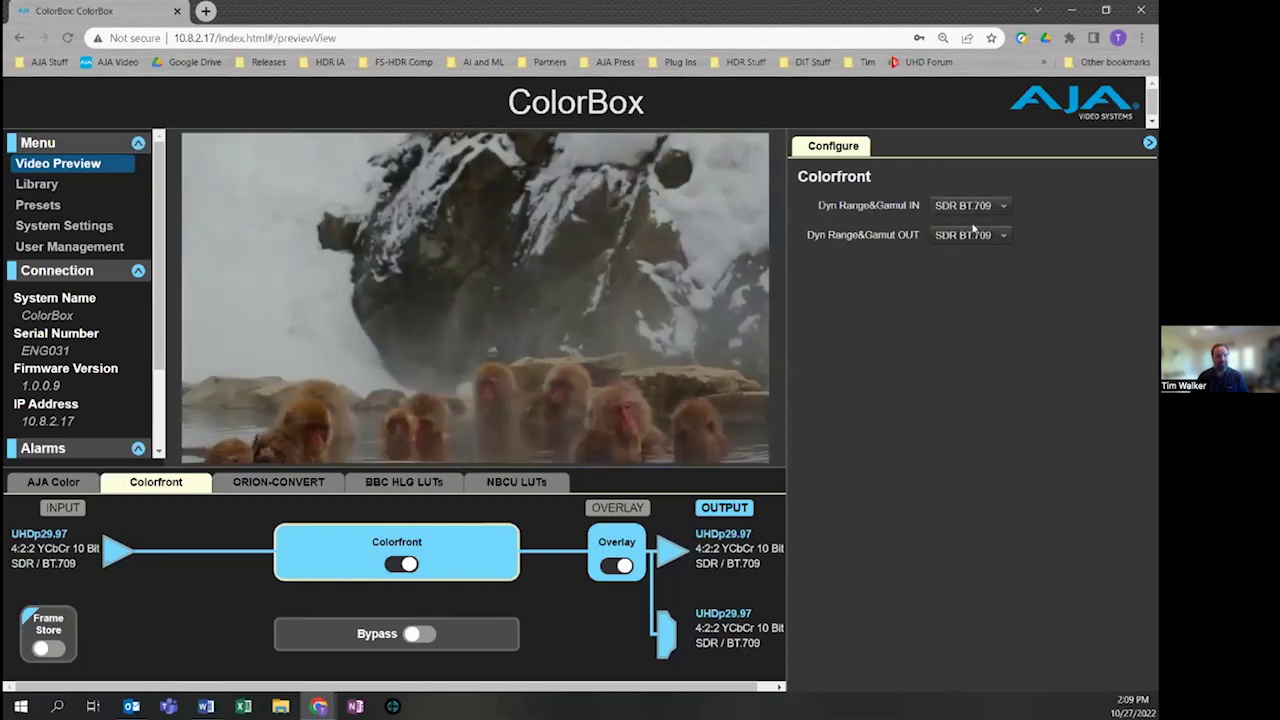
mouse_move(470, 559)
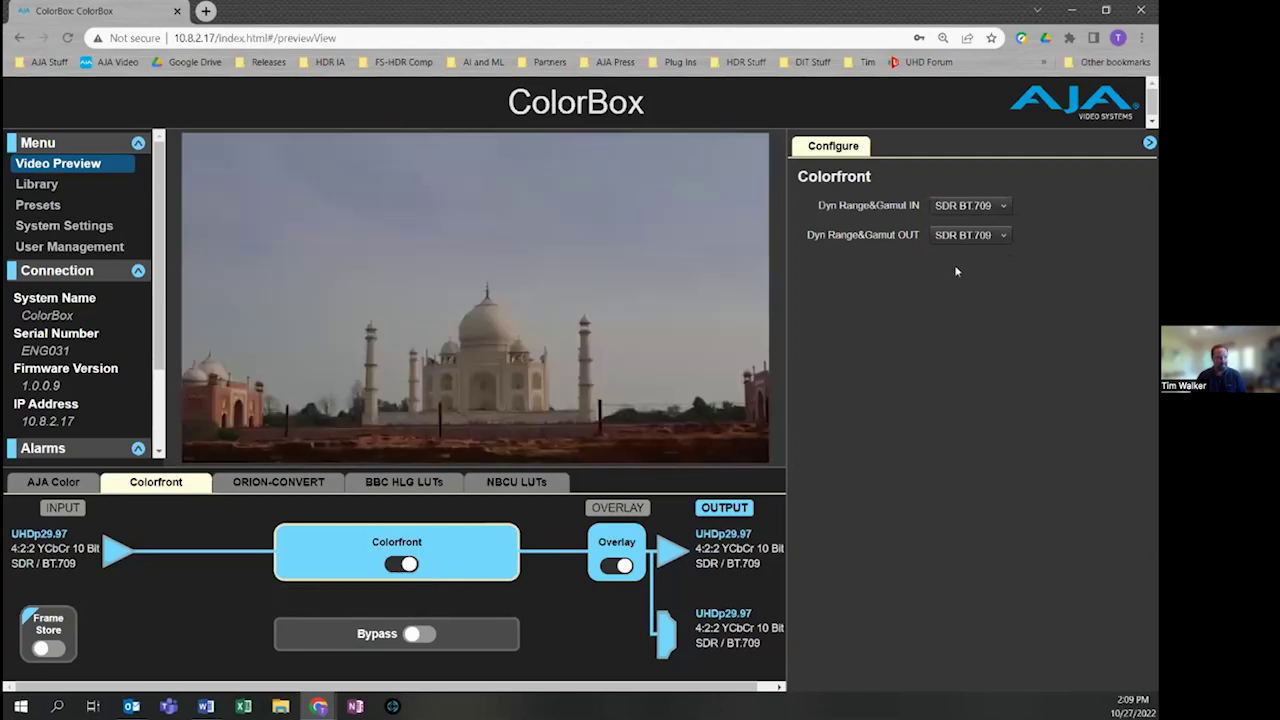
click(401, 565)
click(401, 565)
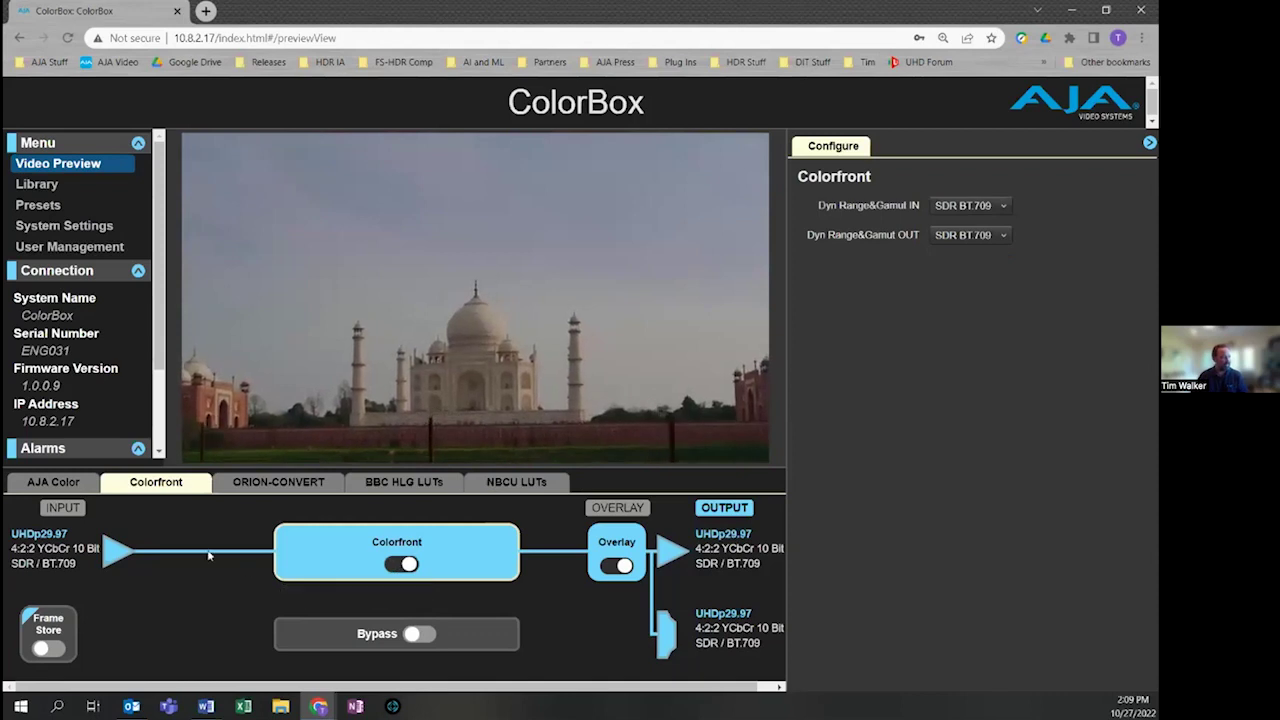
Switch to ORION-CONVERT and set pre-compression Amount 0.276, post-compression Knee 66 and Amount 0.39.
click(287, 483)
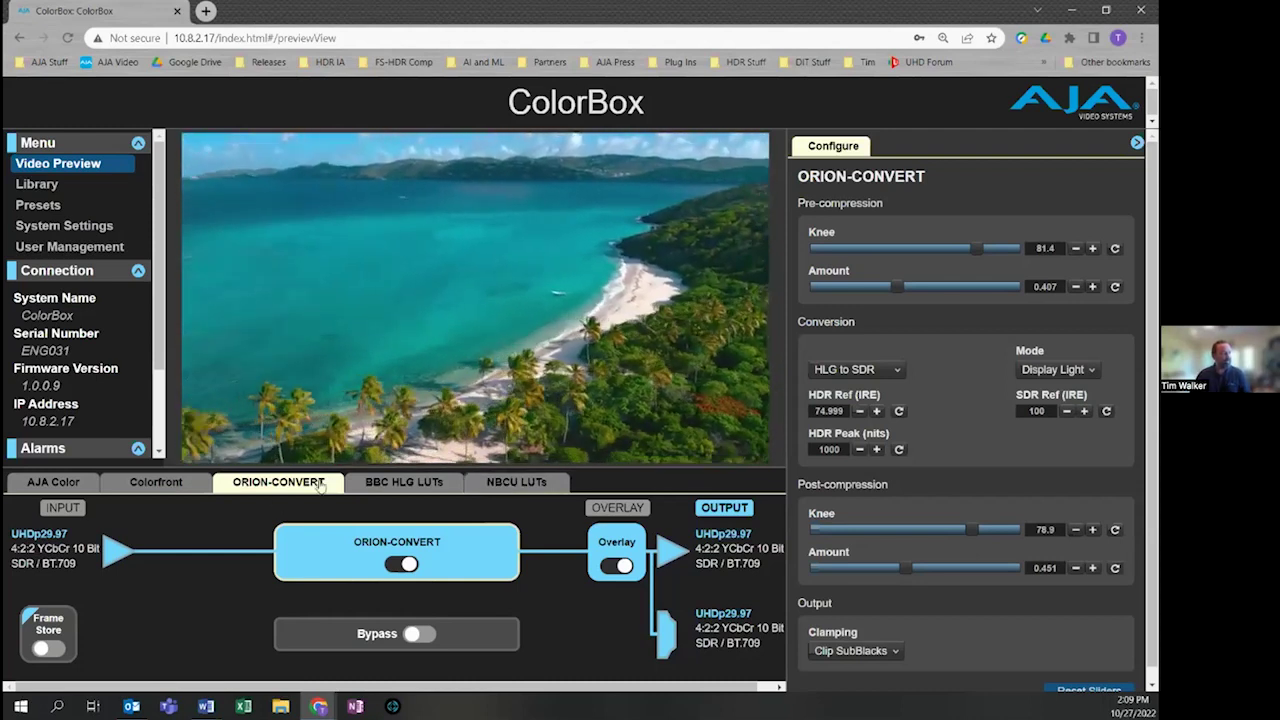
mouse_move(367, 545)
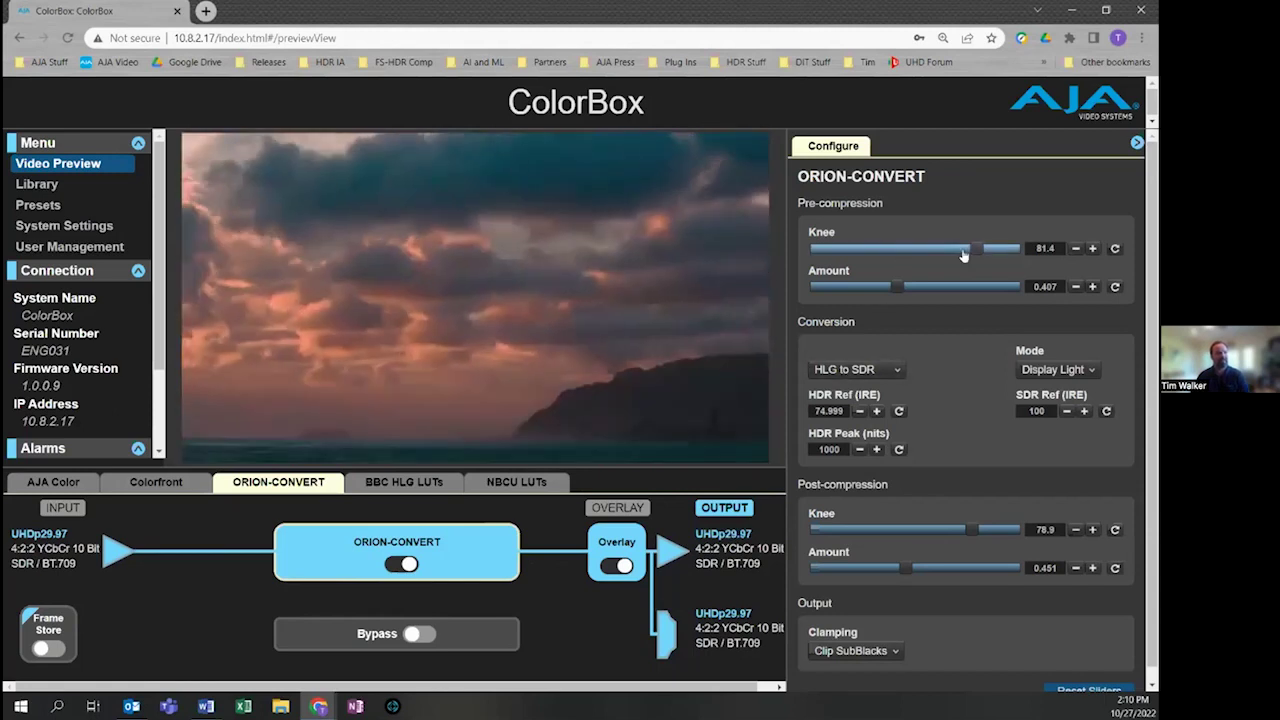
mouse_move(973, 249)
mouse_down()
mouse_move(954, 250)
mouse_move(979, 250)
mouse_up()
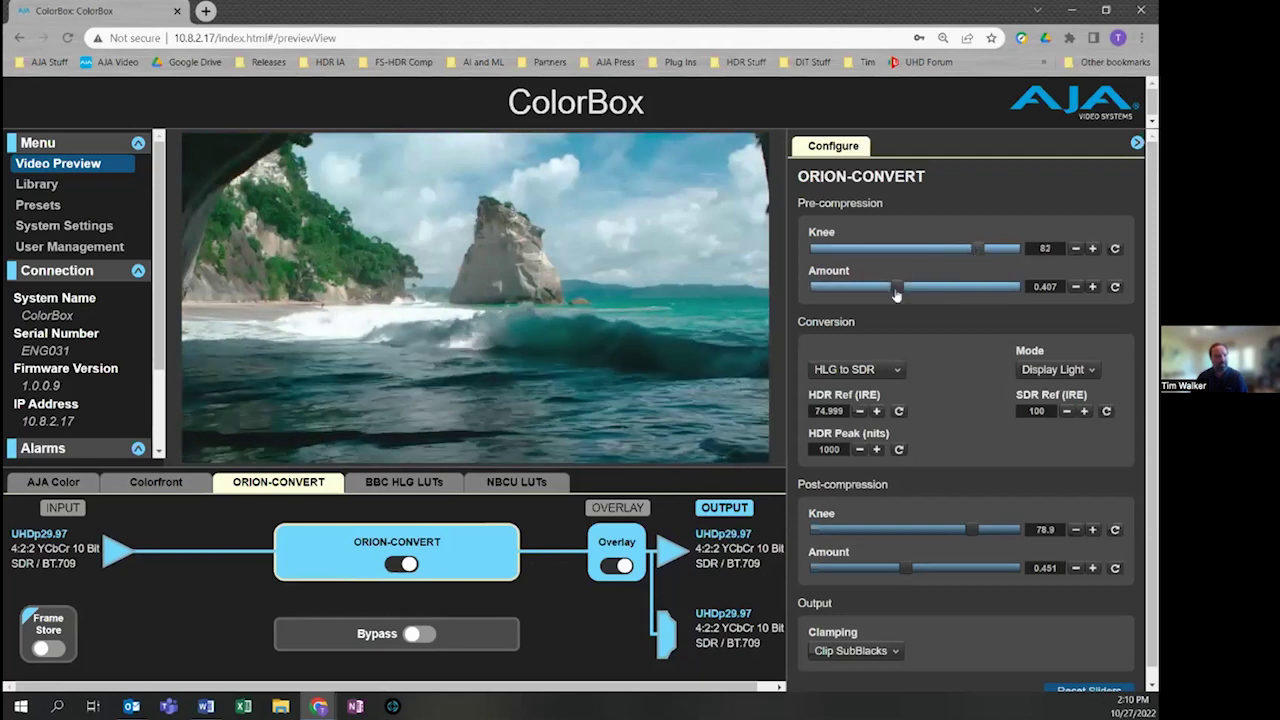
drag(896, 287, 872, 297)
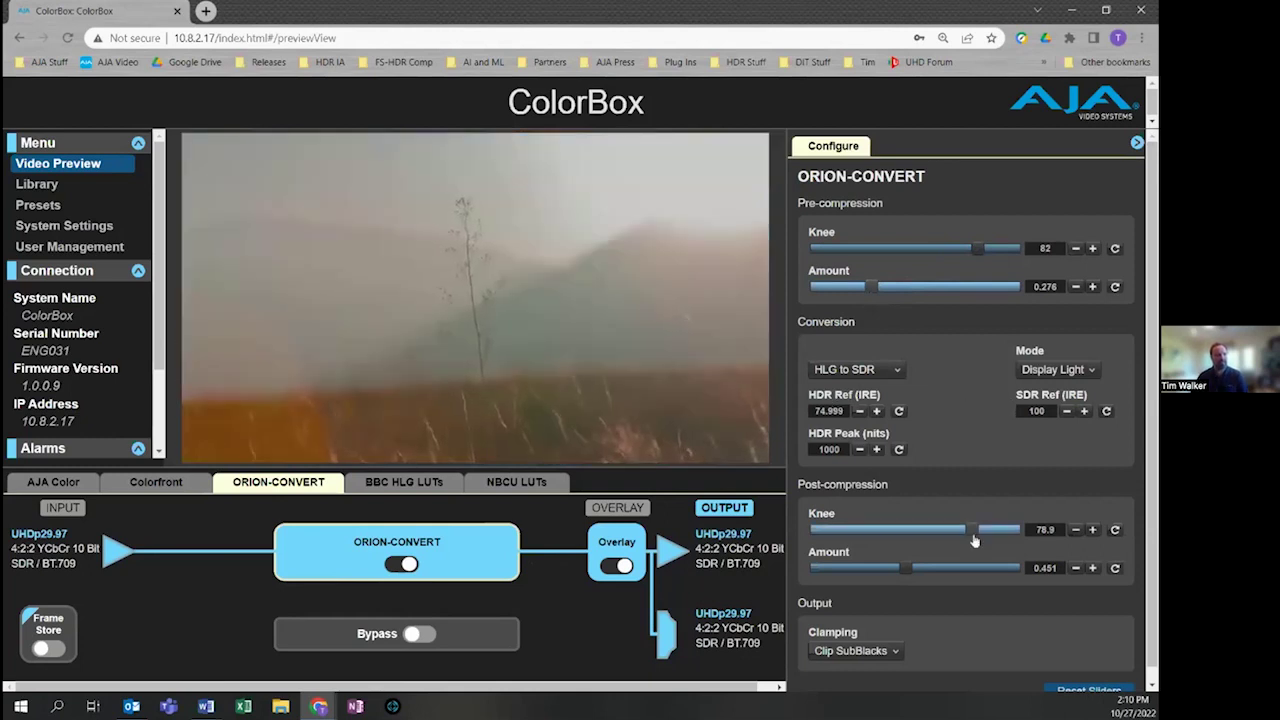
drag(978, 538, 959, 540)
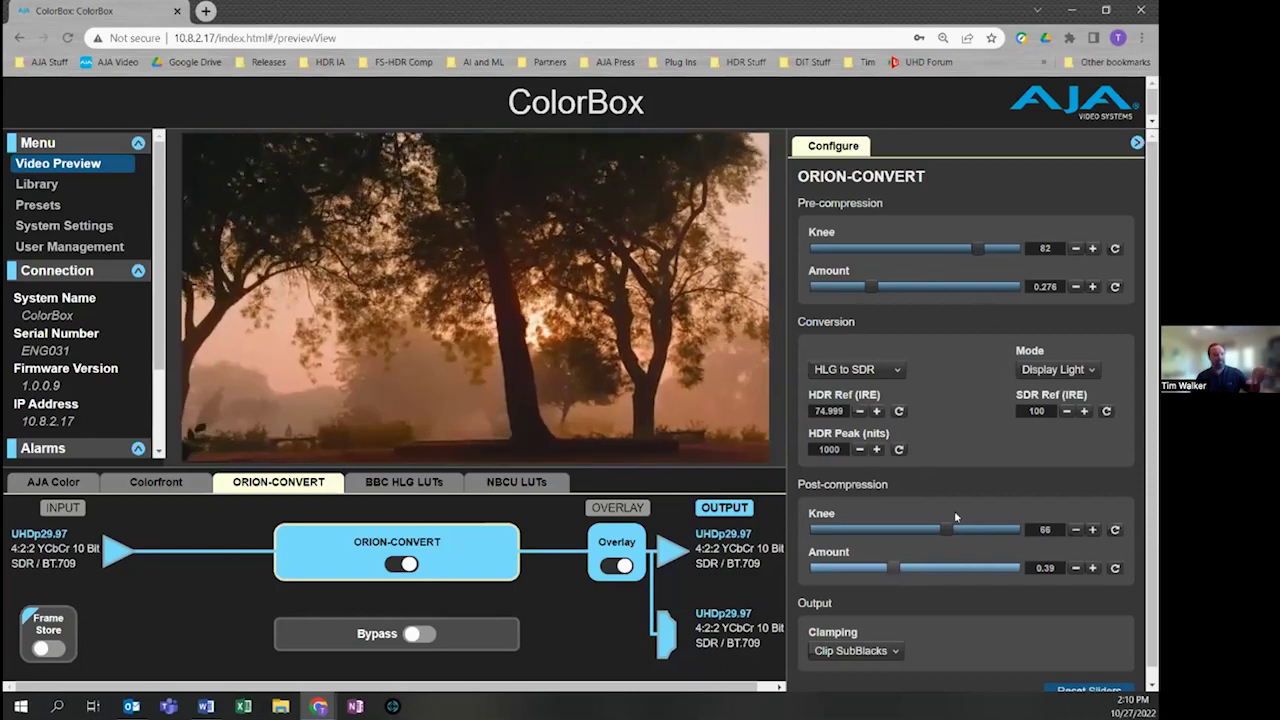
Glance at the saved presets, then set the ORION-CONVERT conversion to SDR to HLG.
click(40, 205)
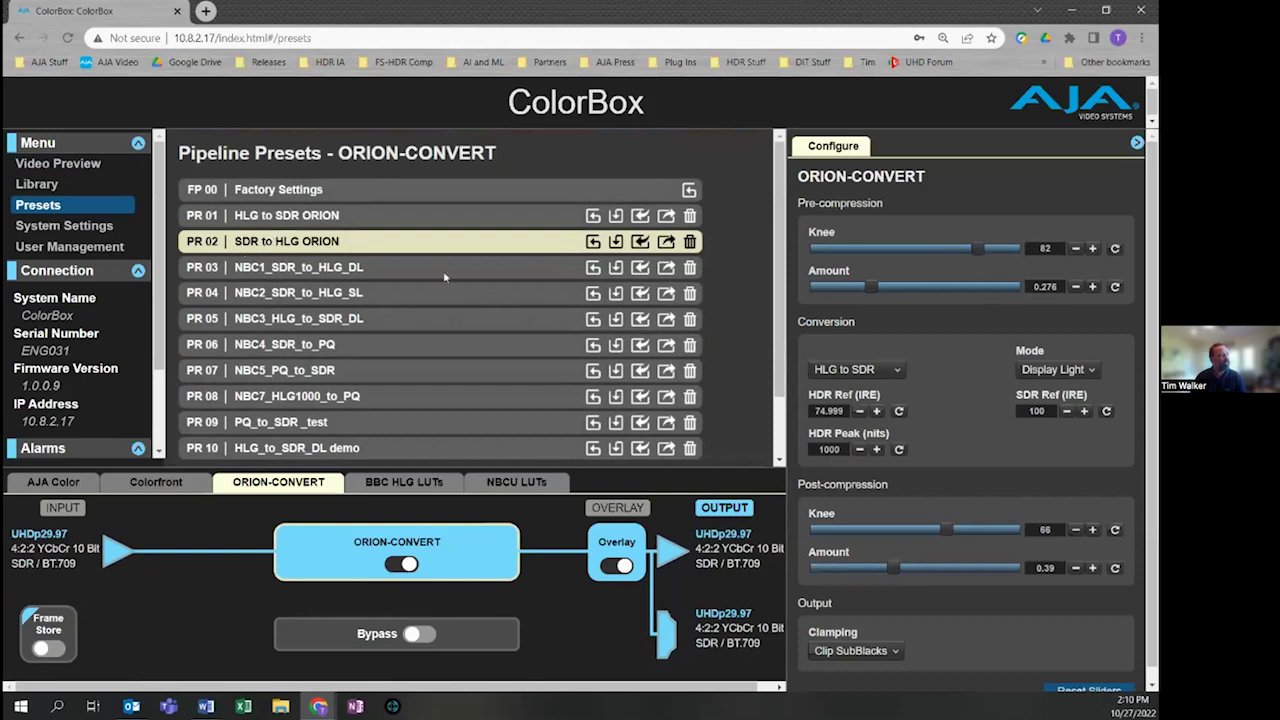
click(58, 163)
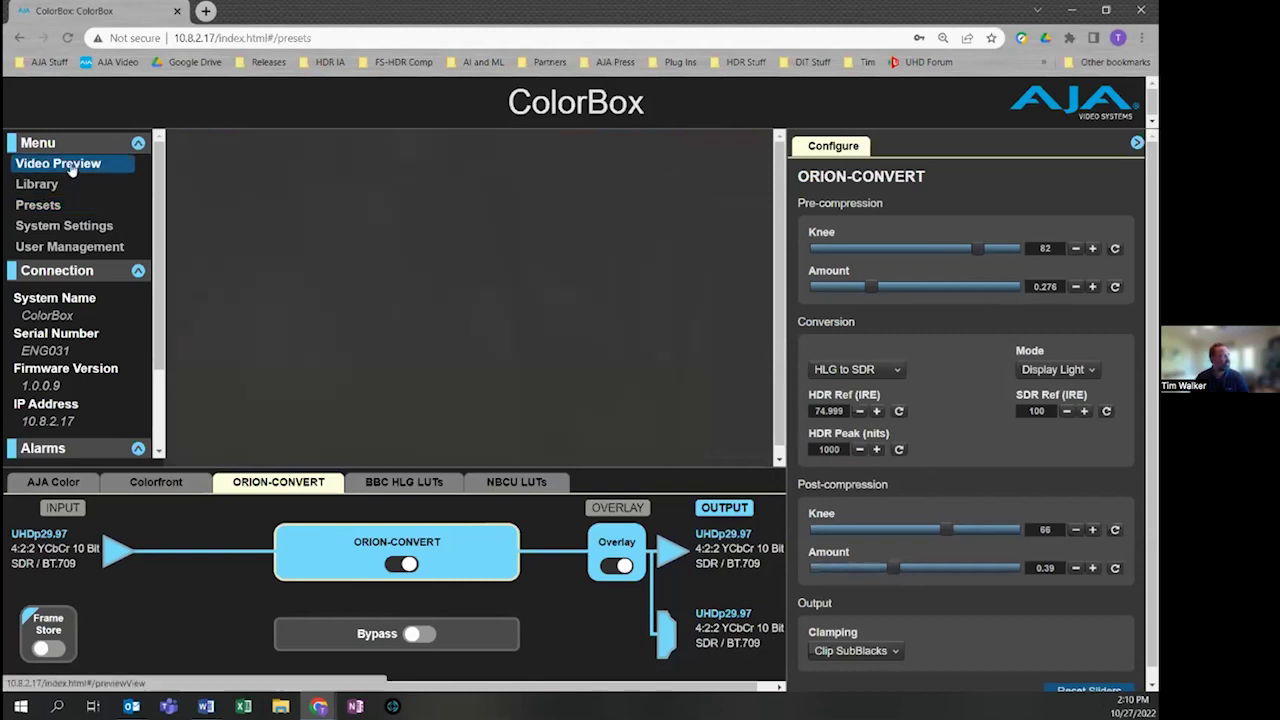
click(850, 369)
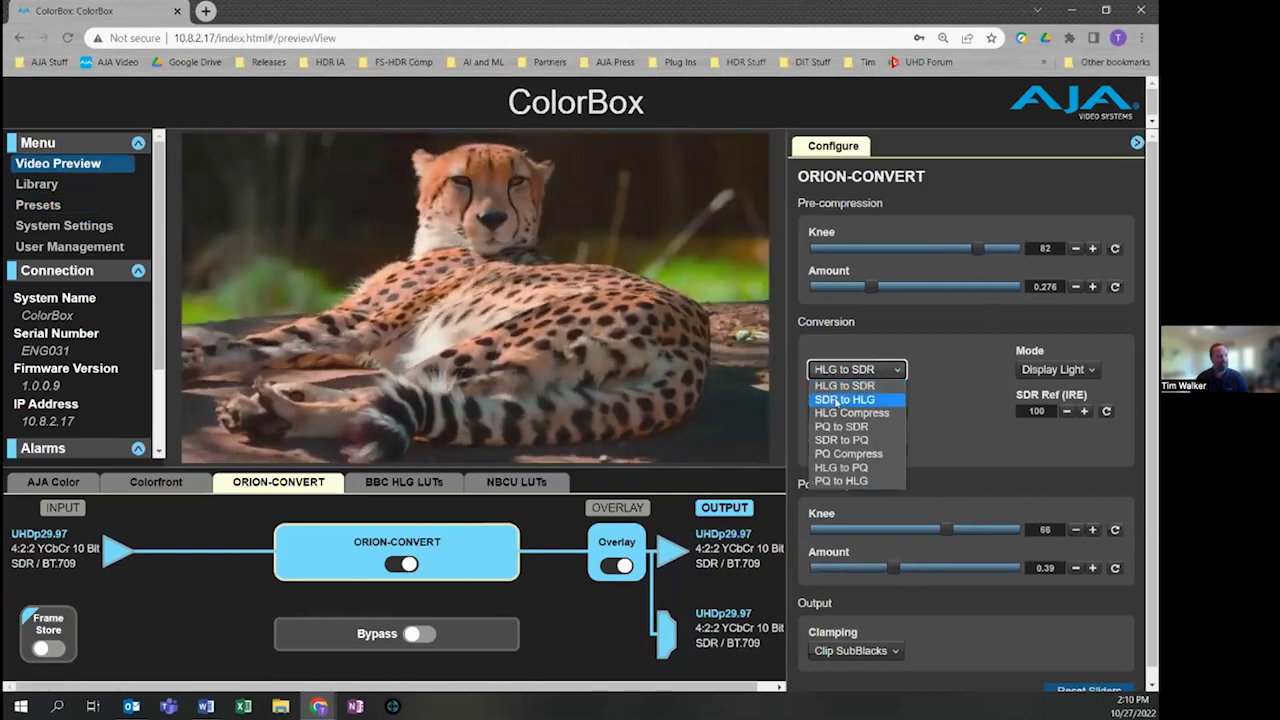
click(836, 399)
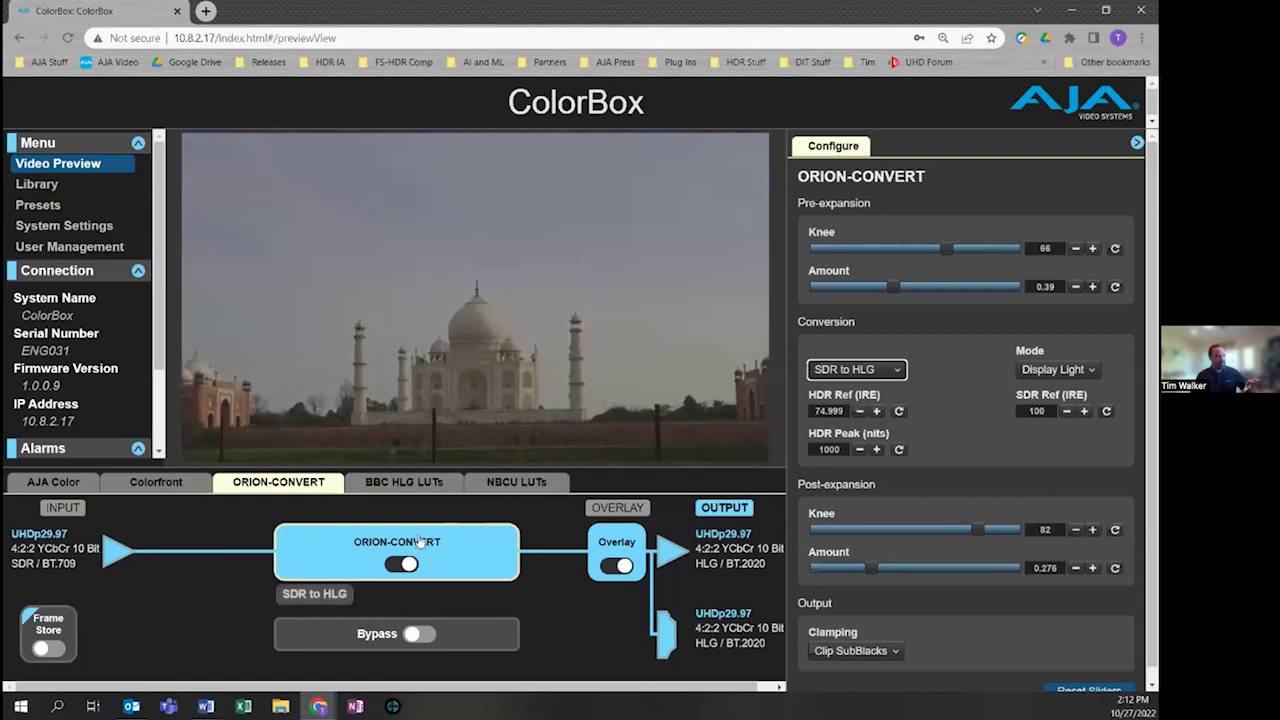
Switch to BBC HLG LUTs, try #17c and #5c, and settle on SDR Display > HLG, #3c.
click(400, 482)
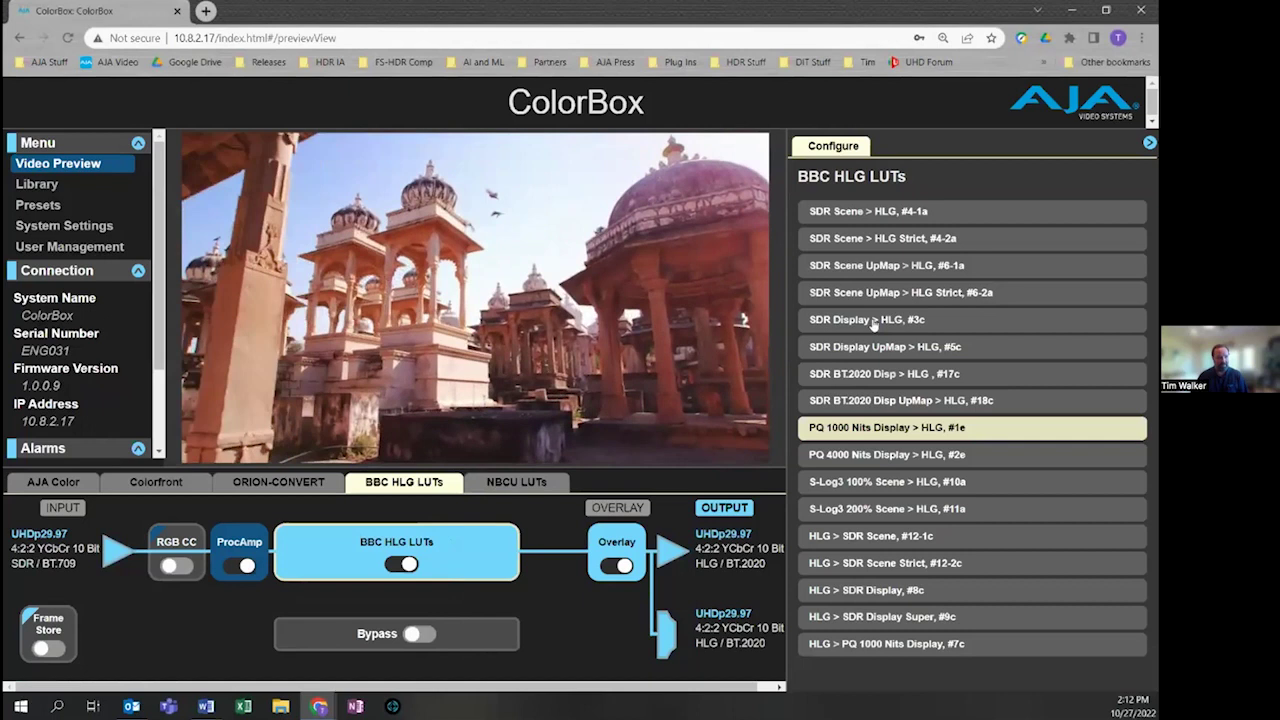
click(862, 374)
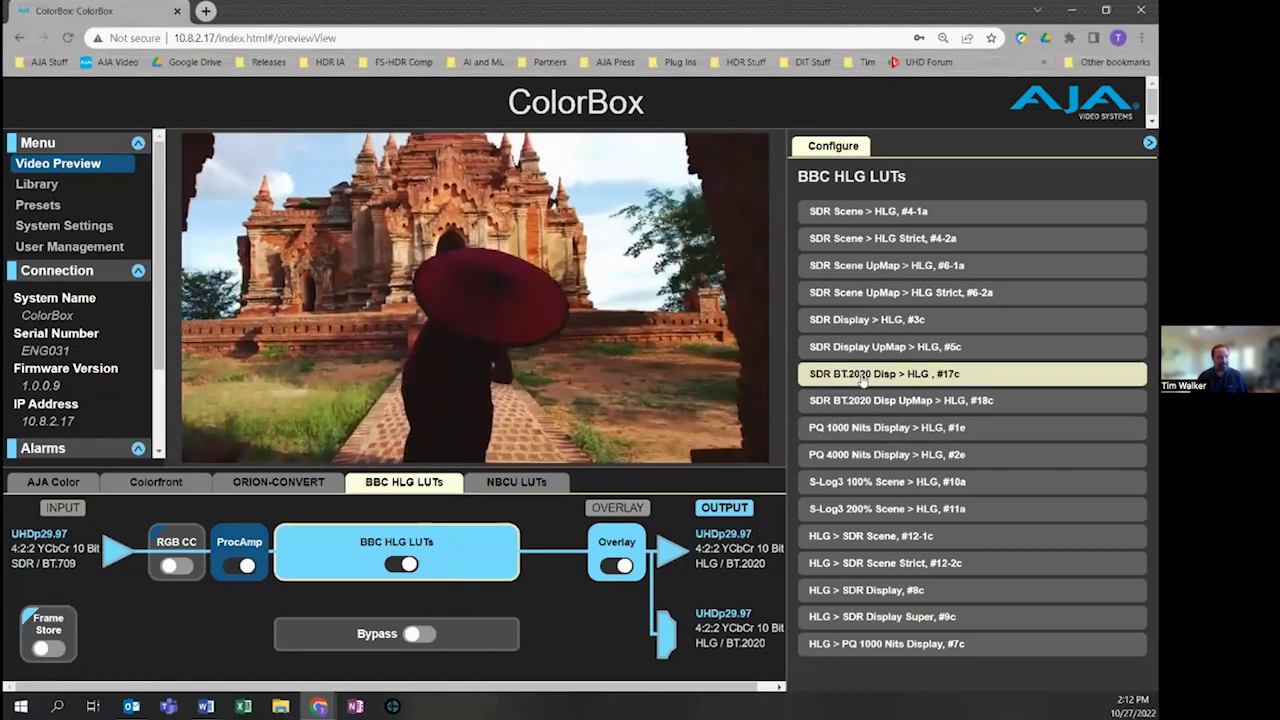
click(859, 350)
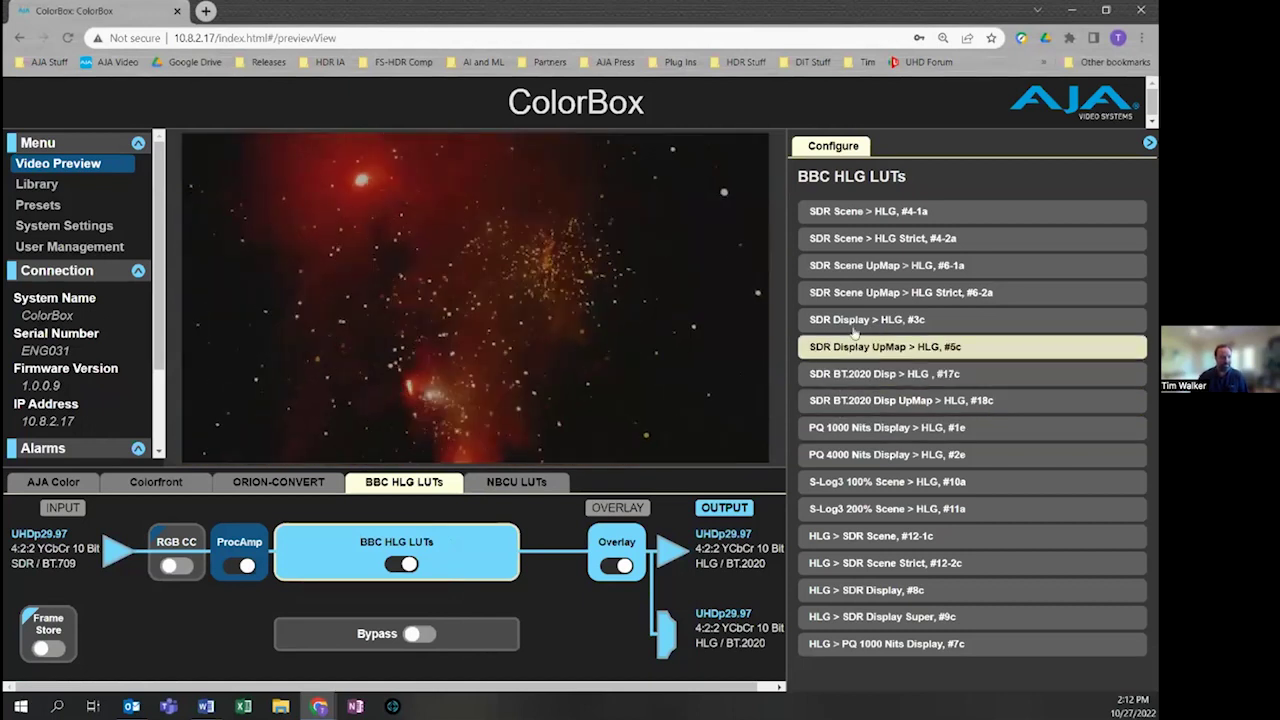
click(853, 321)
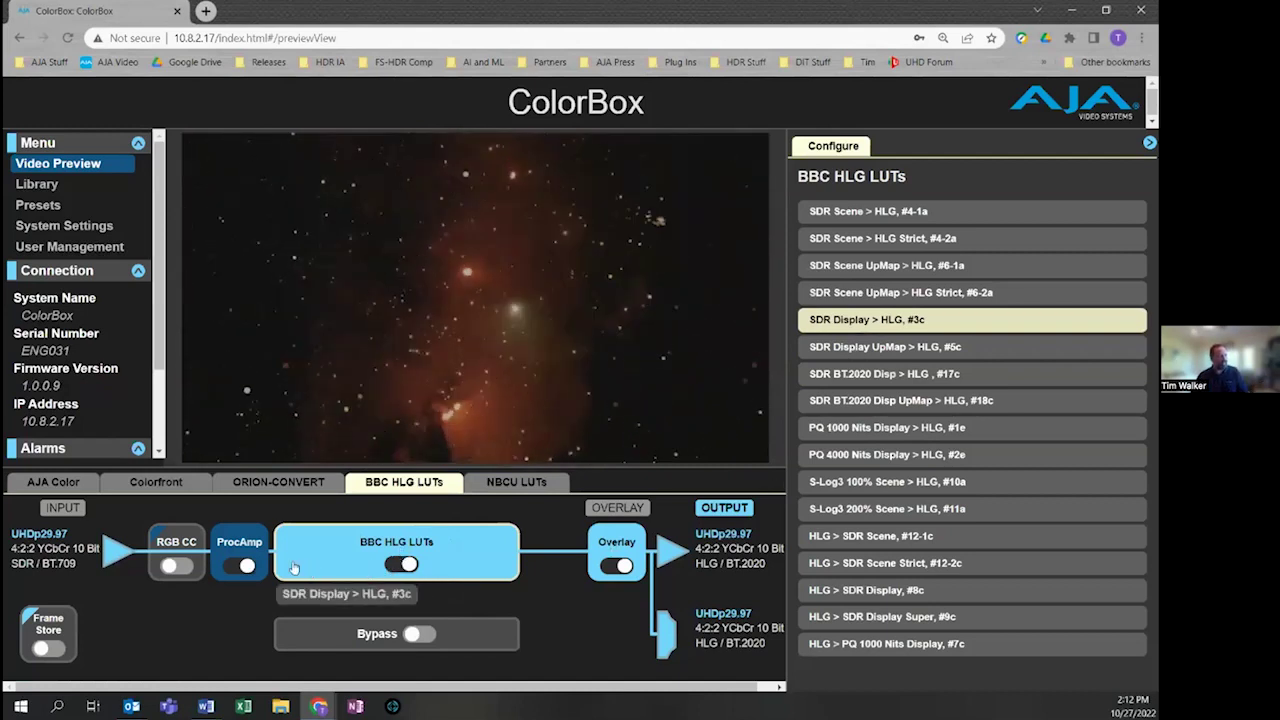
Turn on the RGB color corrector, then view the ProcAmp node's settings.
click(186, 550)
click(185, 569)
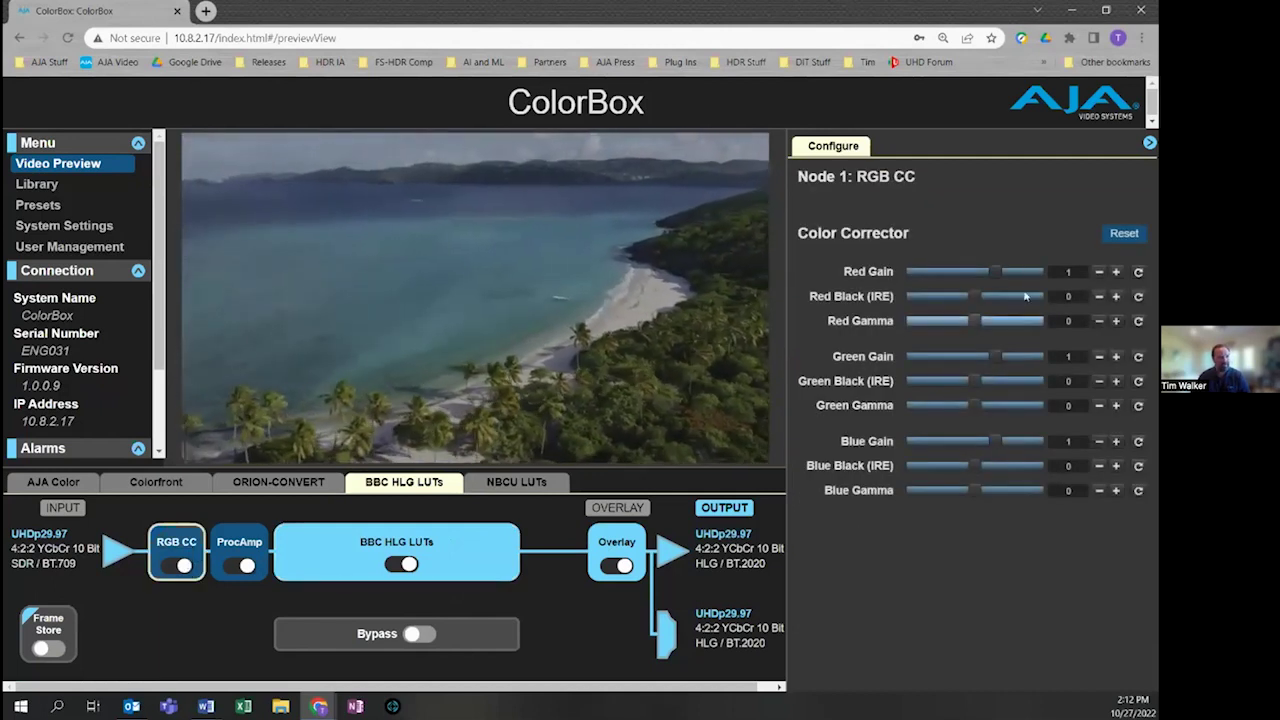
click(237, 552)
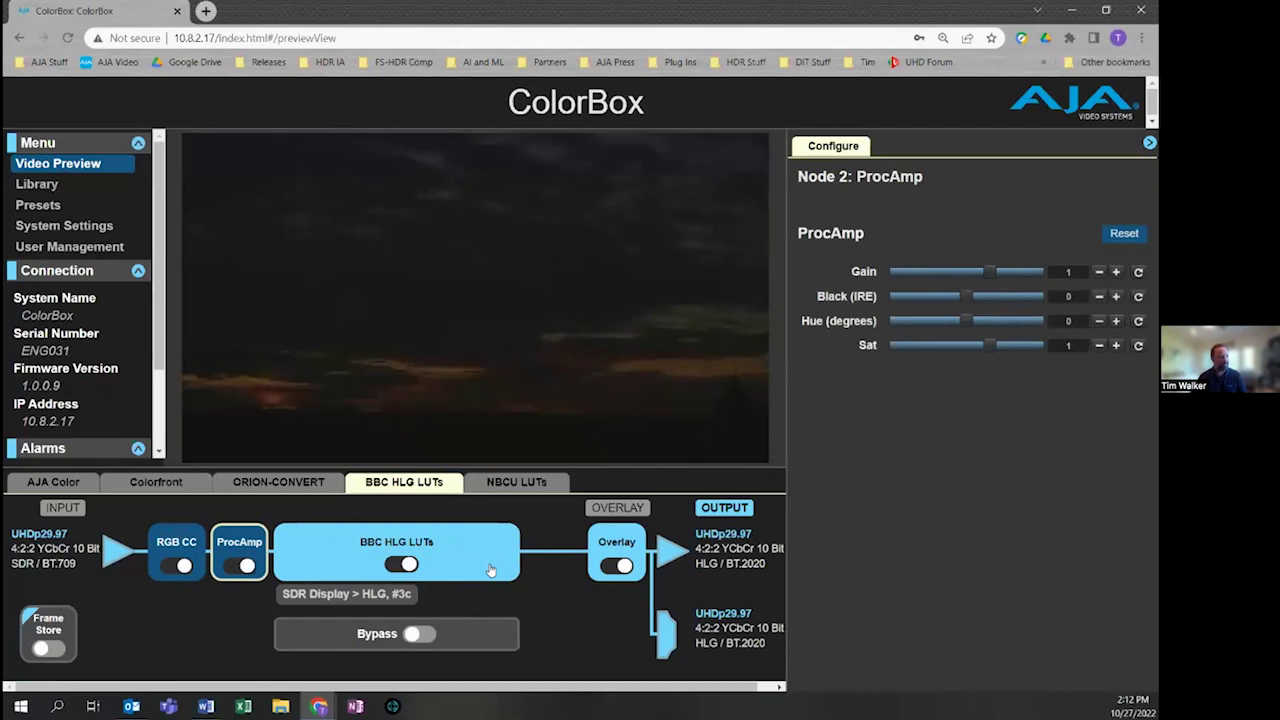
Switch to the NBCU LUTs pipeline and apply SDR > HLG SR, #2 from its LUT list.
click(508, 482)
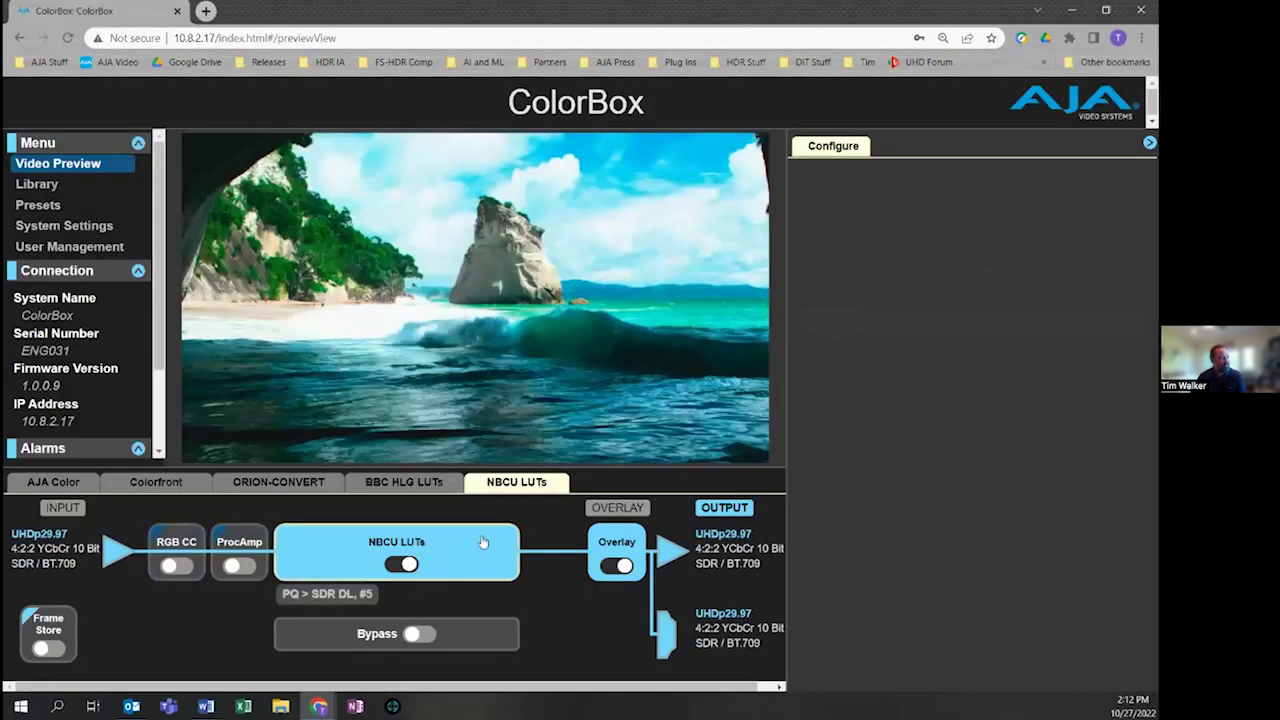
click(482, 542)
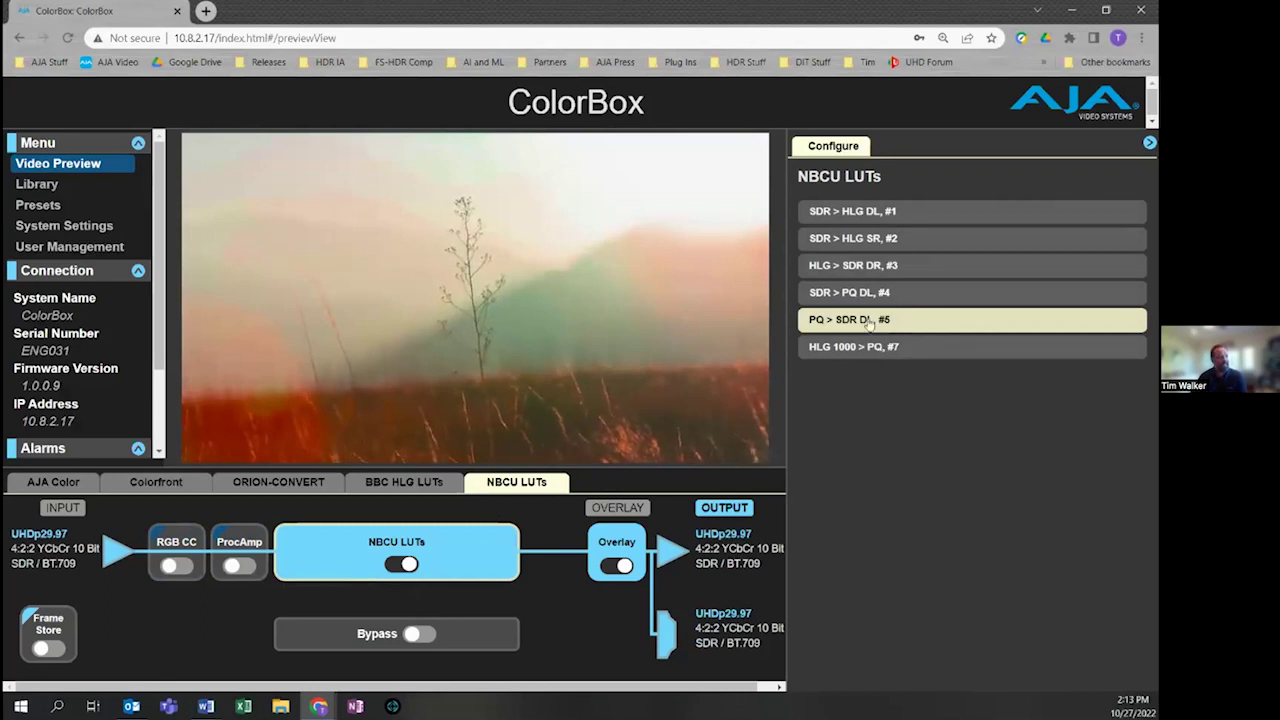
click(858, 240)
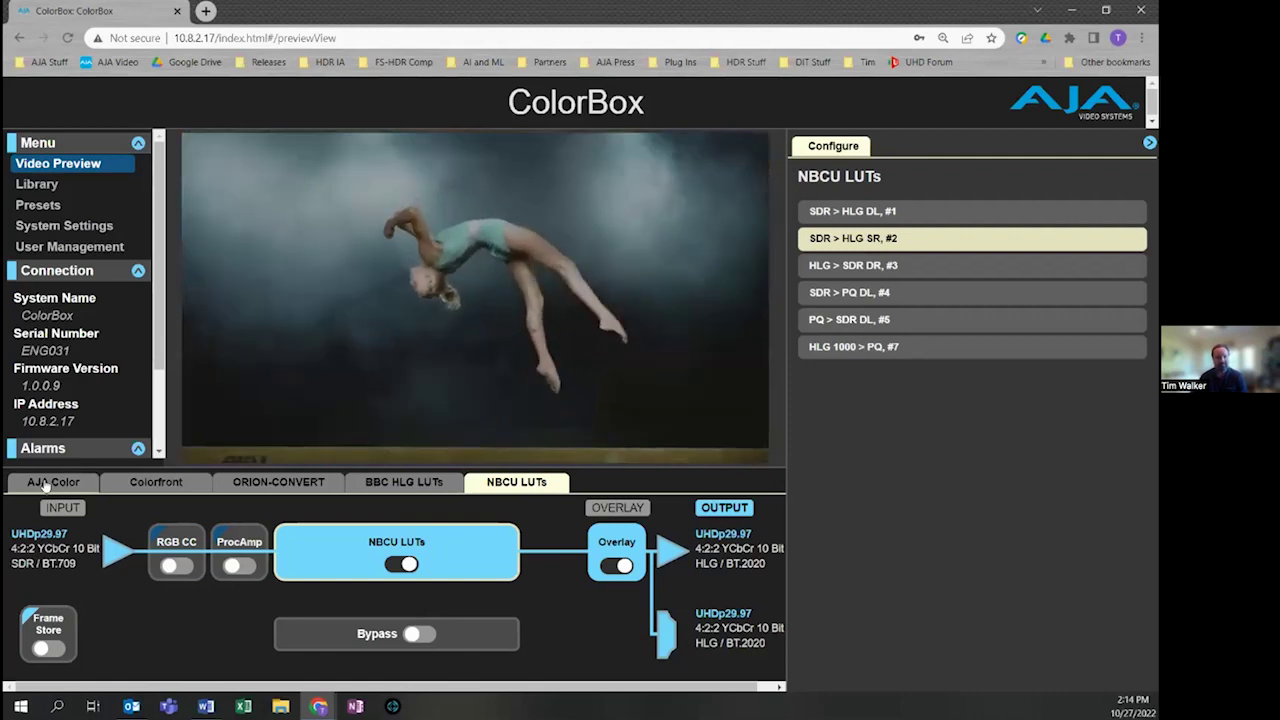
Switch to the AJA Color pipeline with its 1D/3D LUT stages.
click(45, 484)
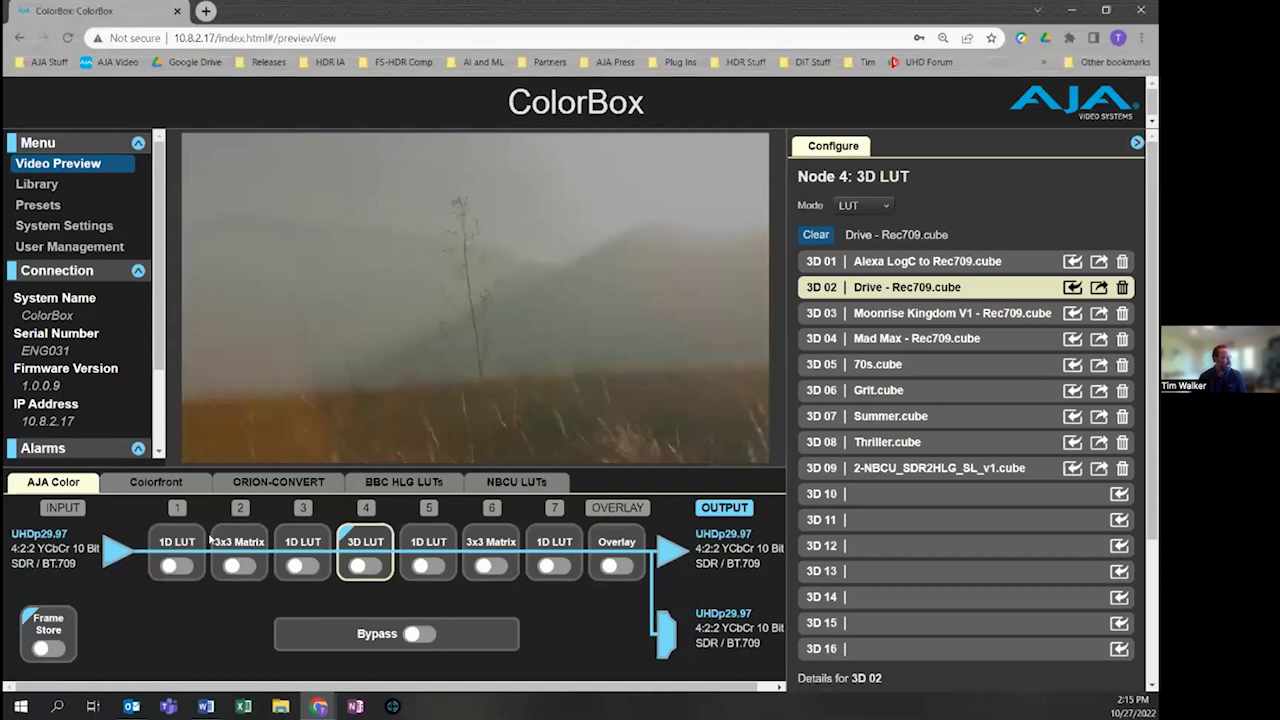
Convert node 1 into an RGB color corrector and lower its Red Gain to 0.83.
click(189, 541)
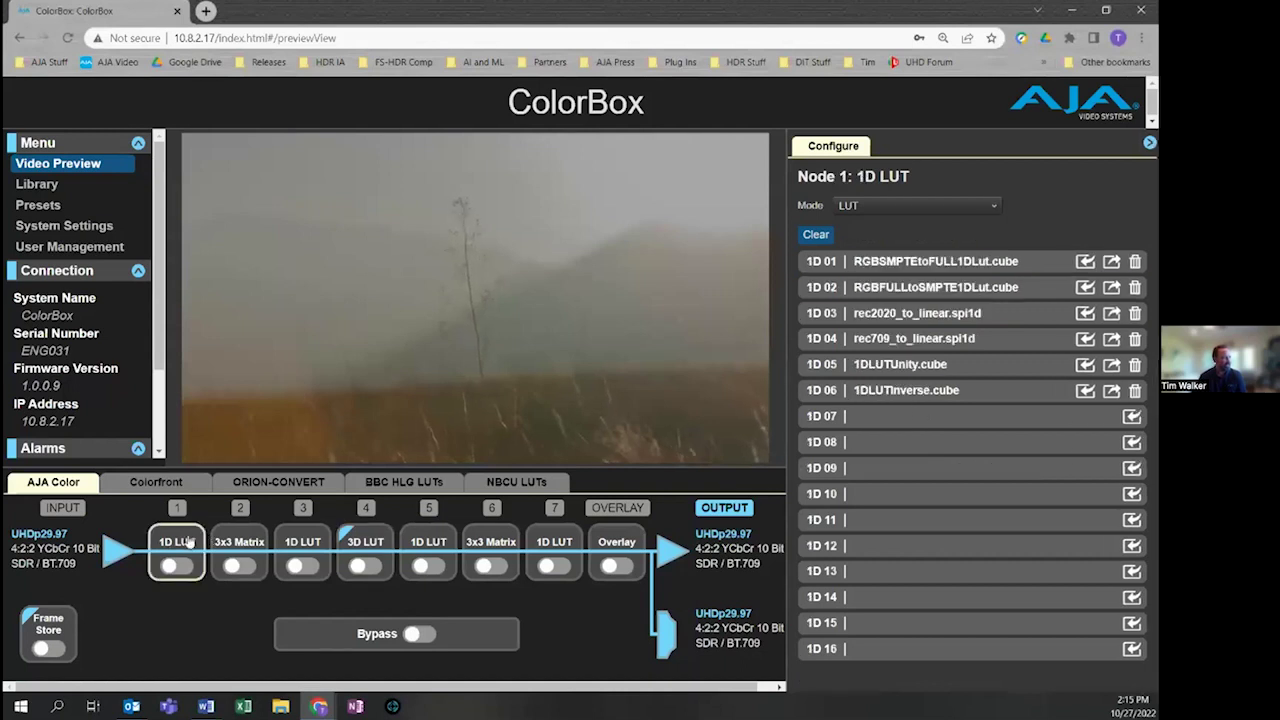
right_click(189, 541)
click(259, 354)
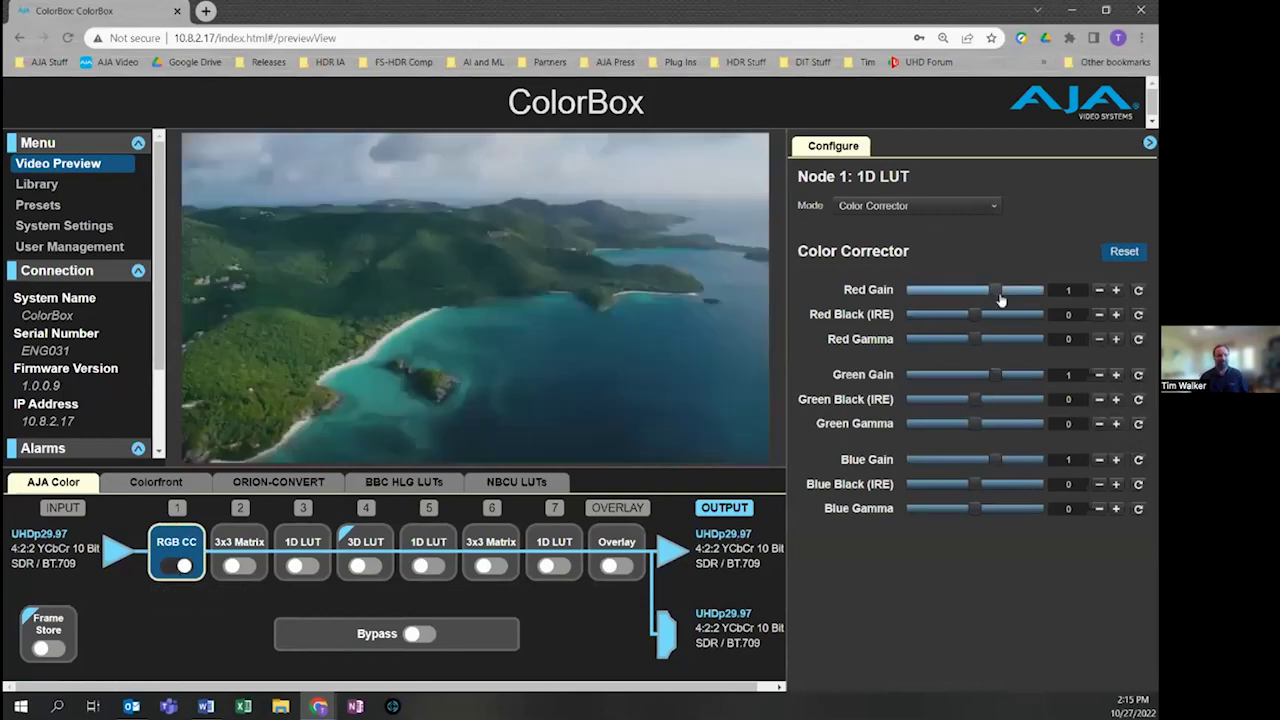
mouse_move(993, 298)
mouse_down()
mouse_move(933, 300)
mouse_move(982, 302)
mouse_up()
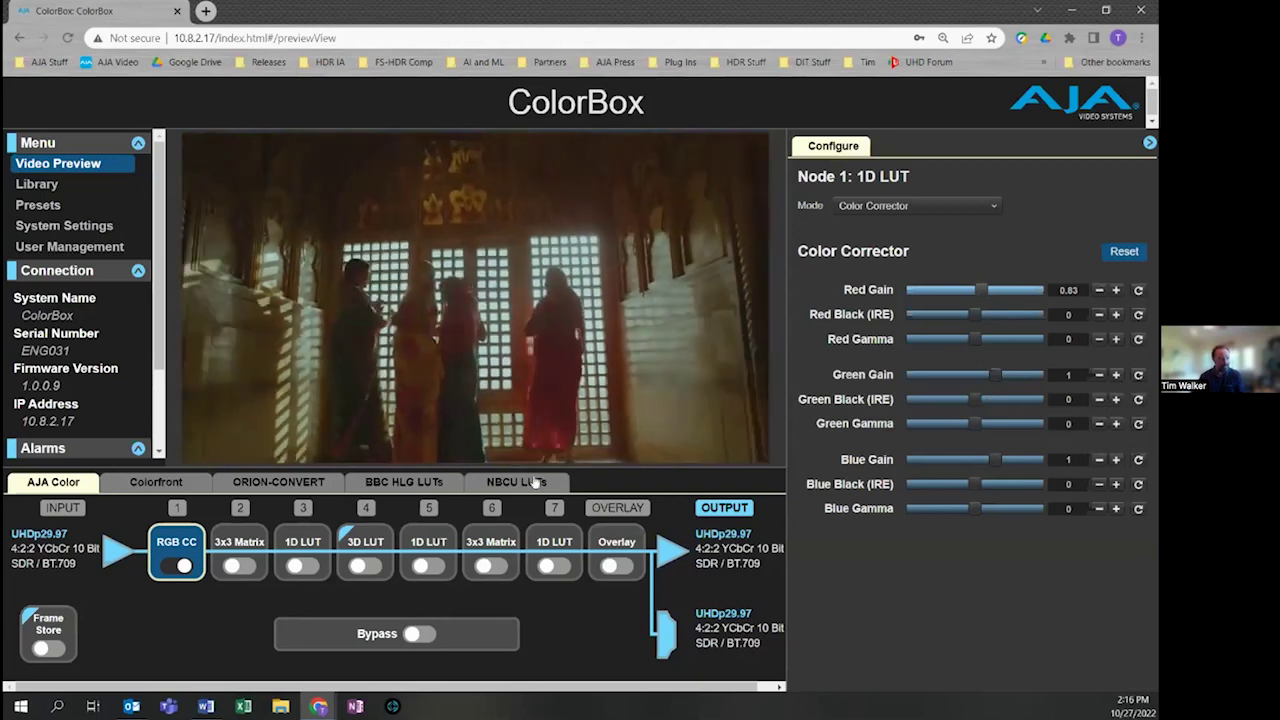
Turn off node 1's RGB color corrector and enable node 4's 3D LUT in Dynamic mode.
click(188, 562)
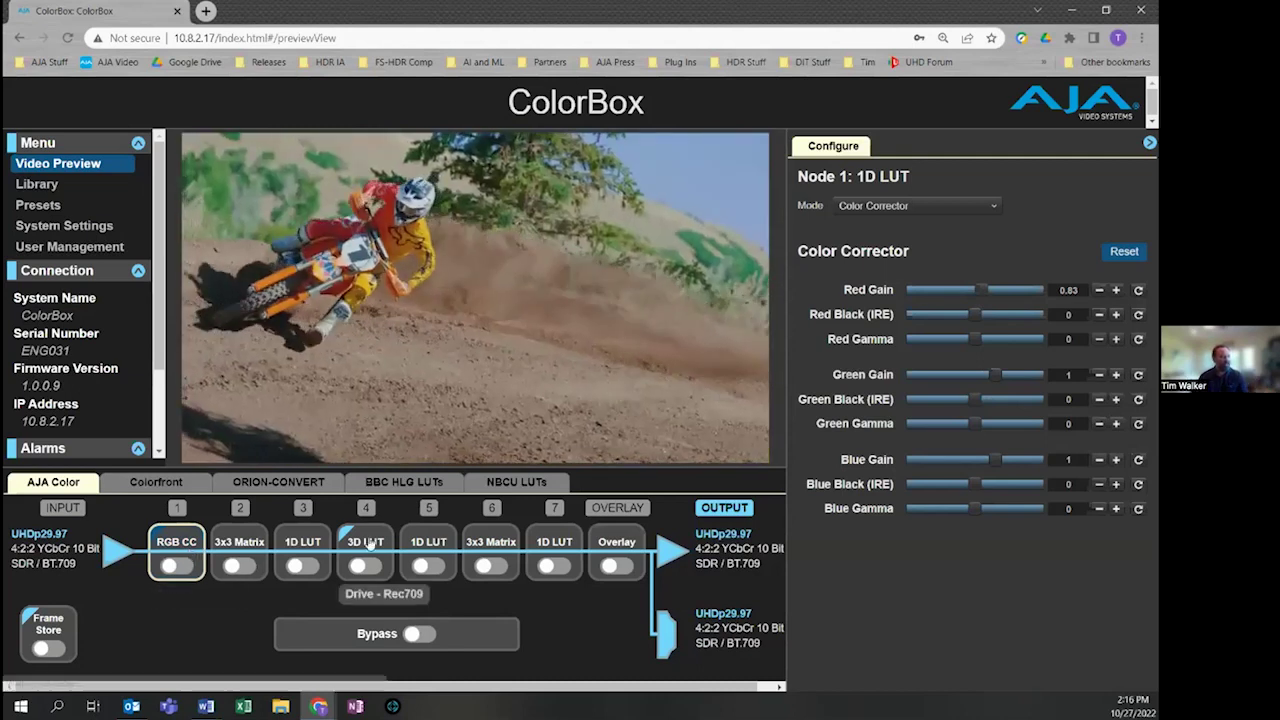
click(367, 545)
right_click(366, 548)
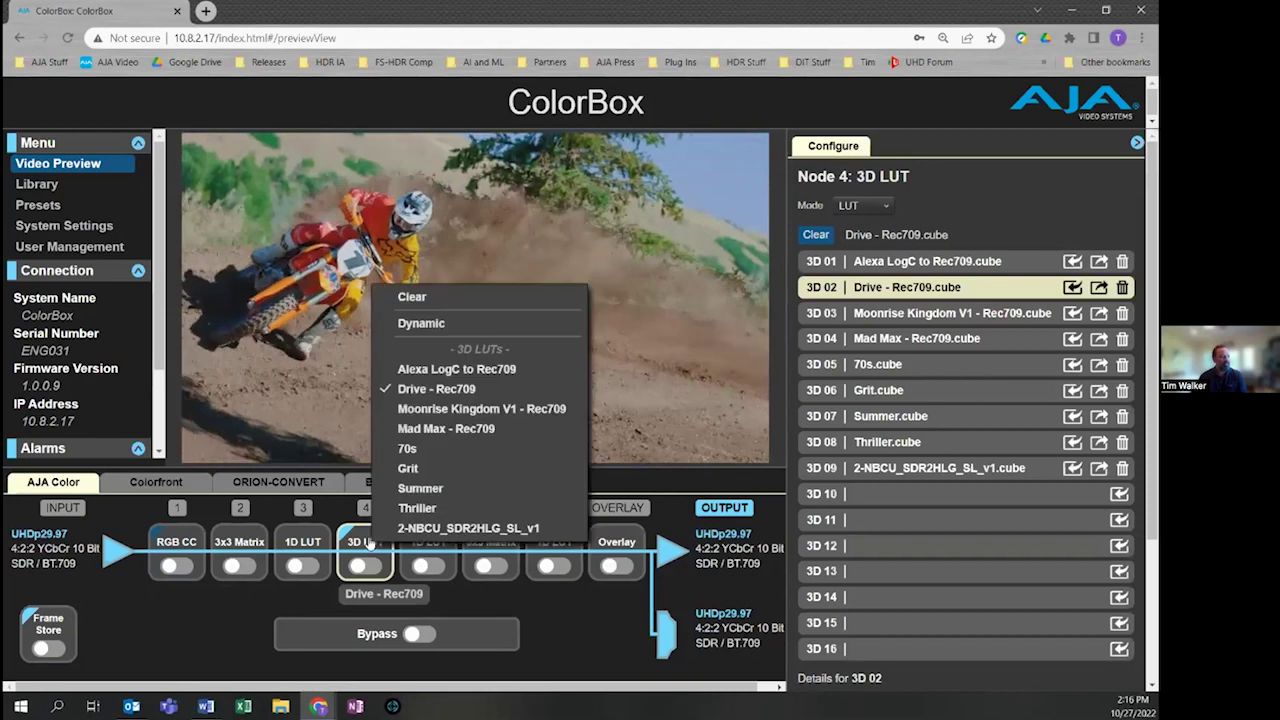
click(416, 334)
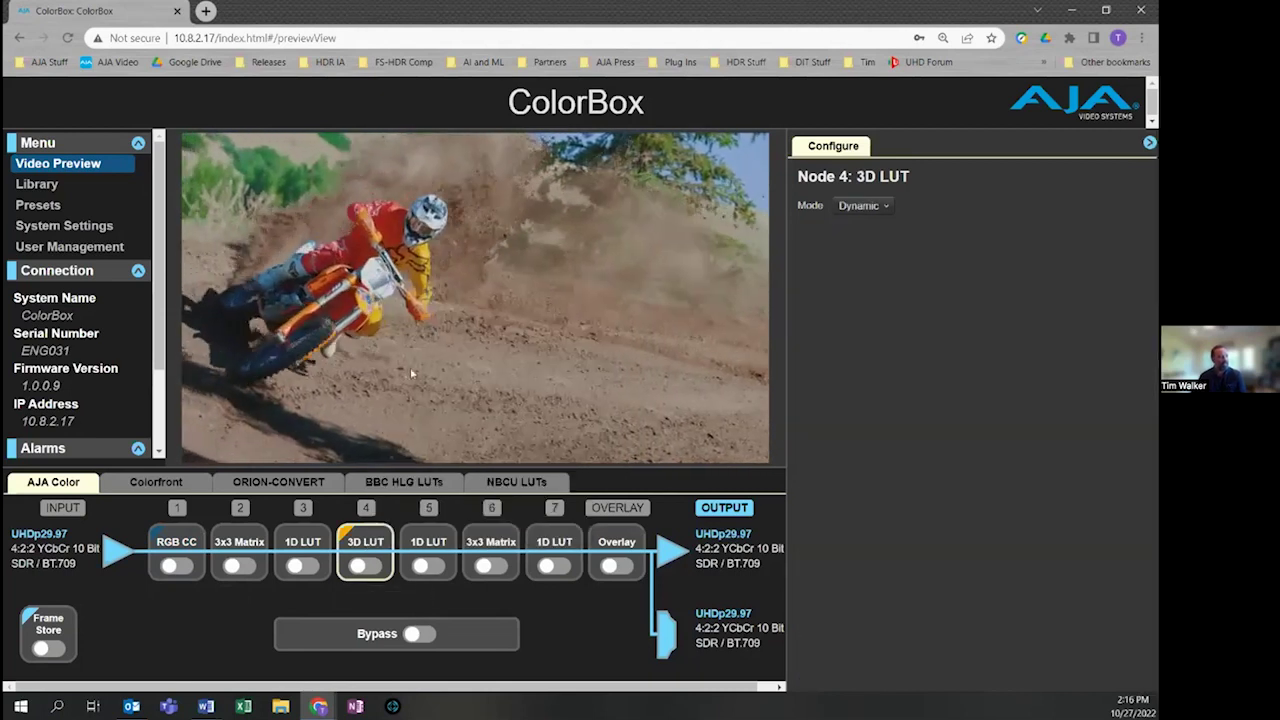
click(366, 567)
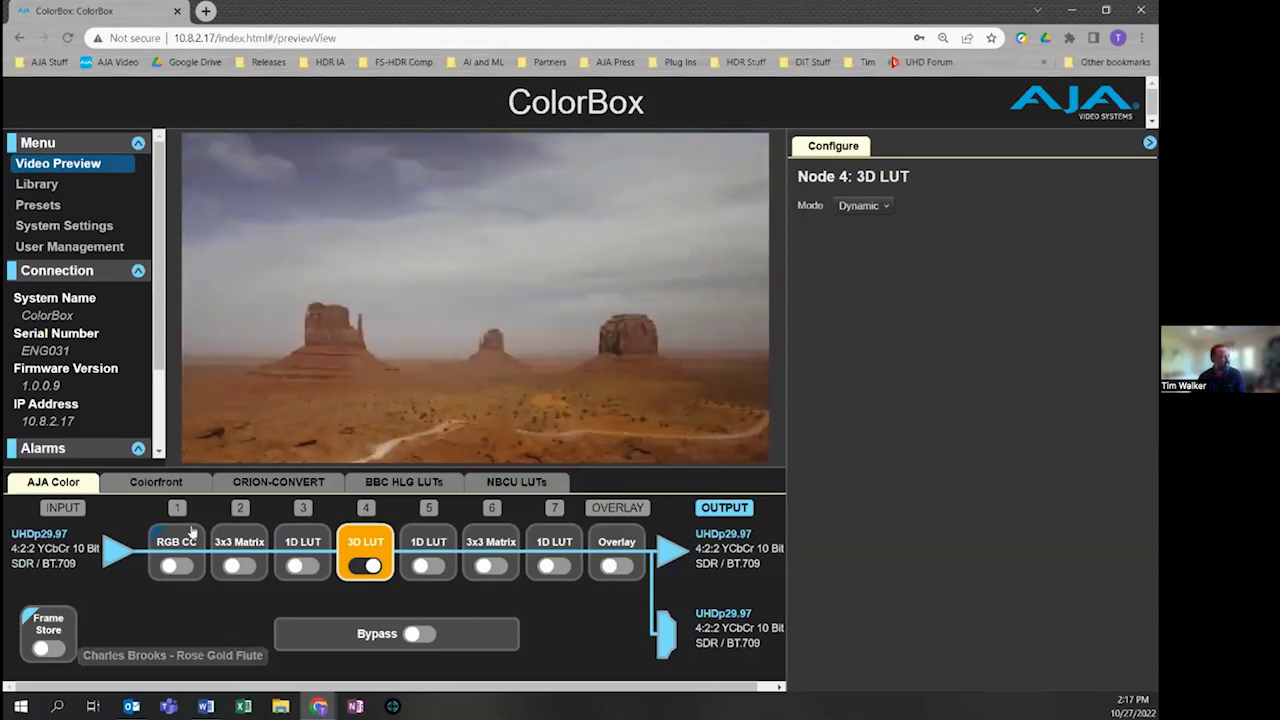
click(412, 634)
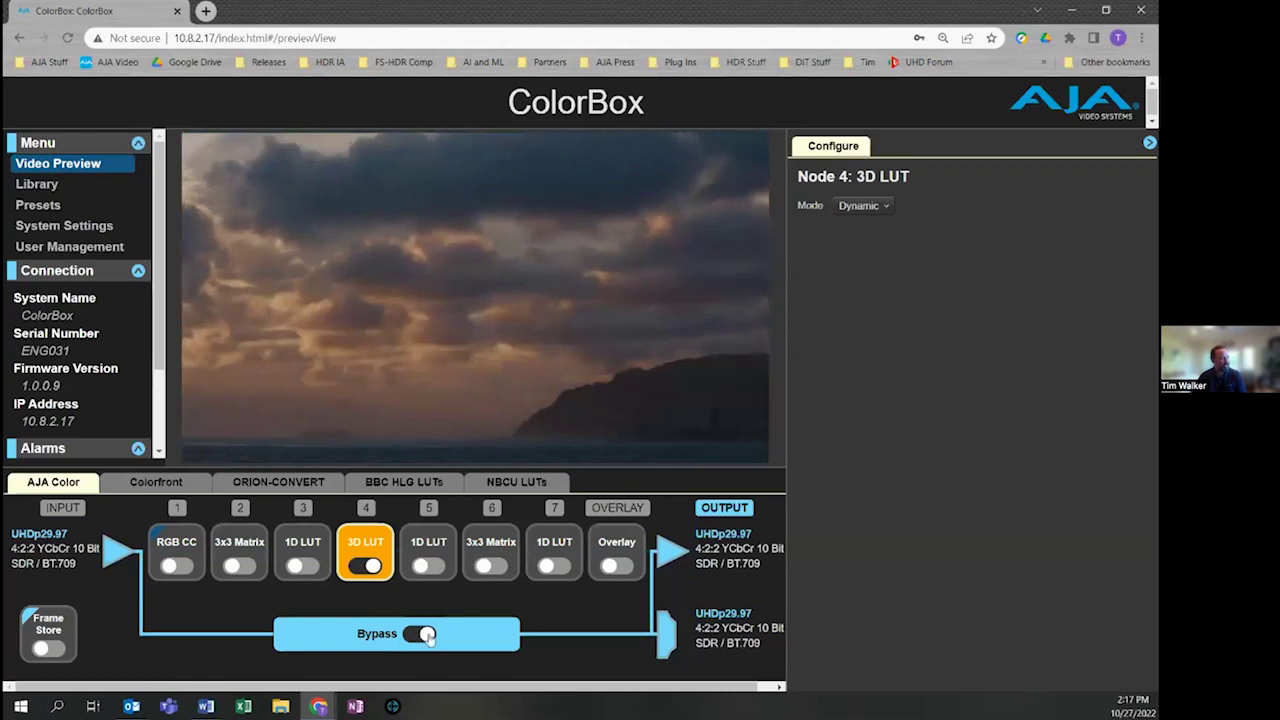
click(424, 635)
click(426, 636)
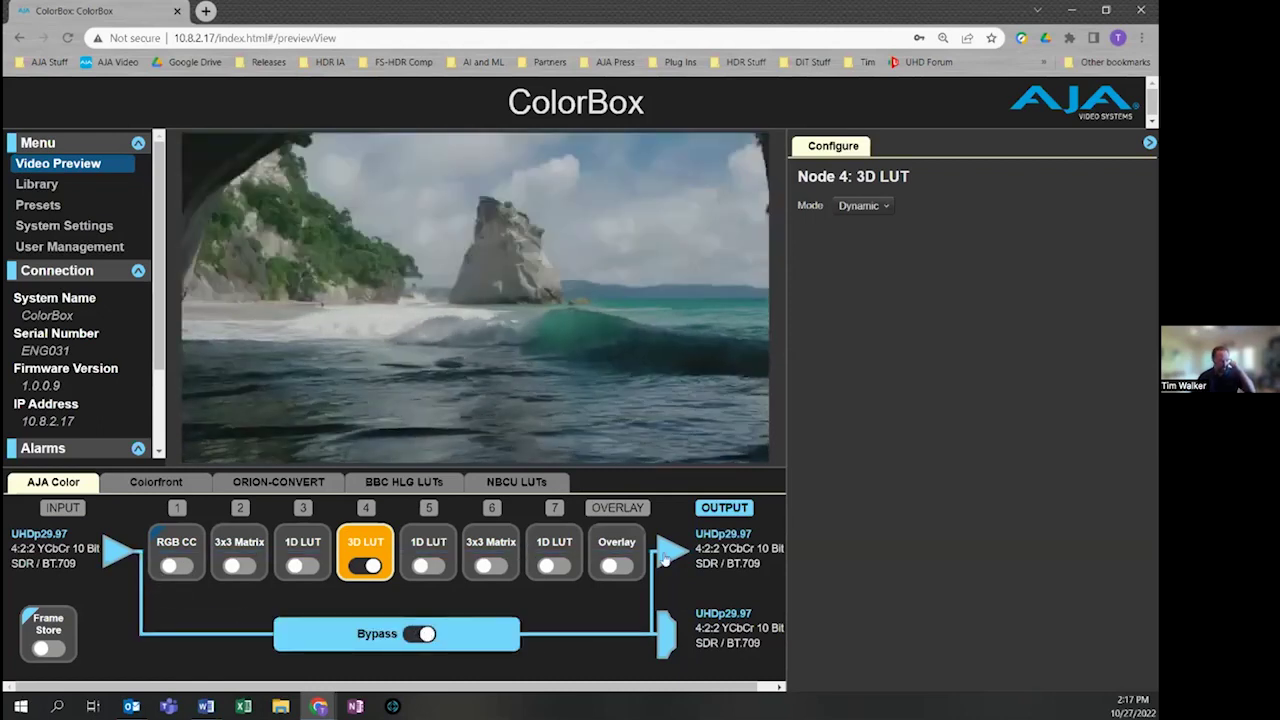
click(420, 634)
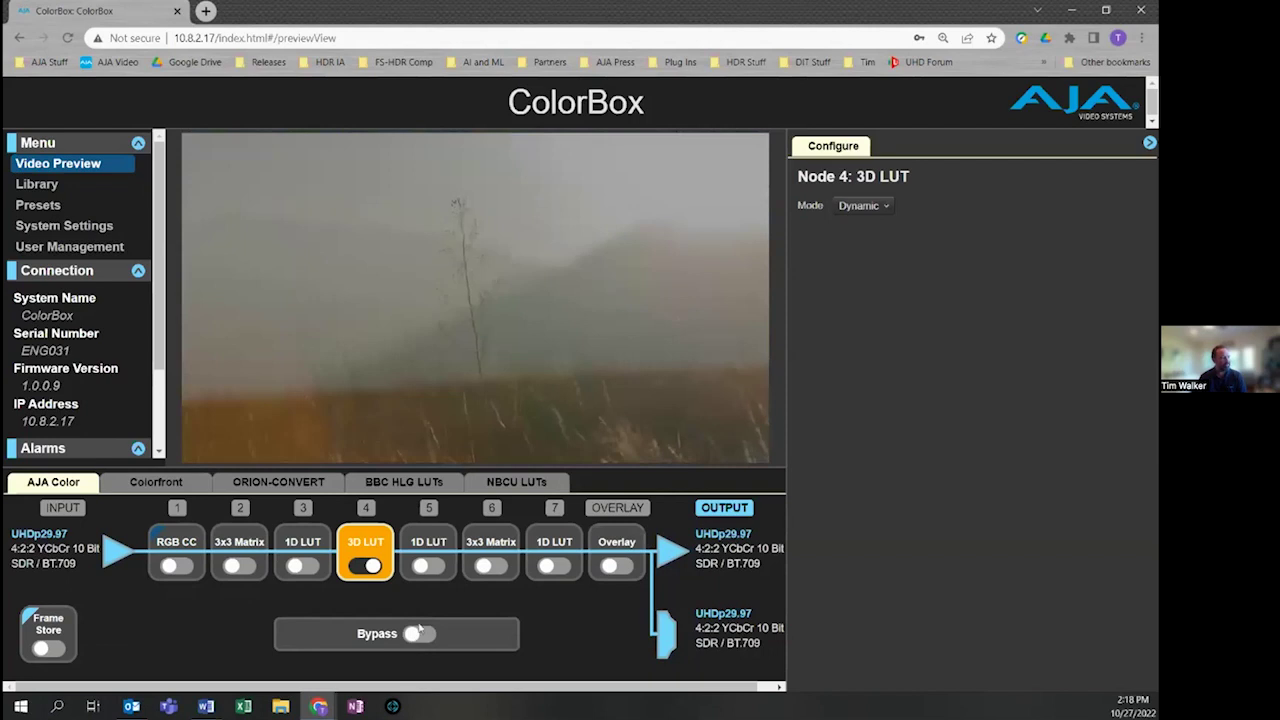
Enable Frame Store, keep JPEG captures, recall the 1780 Cello still (IM 04), and capture from input.
click(45, 630)
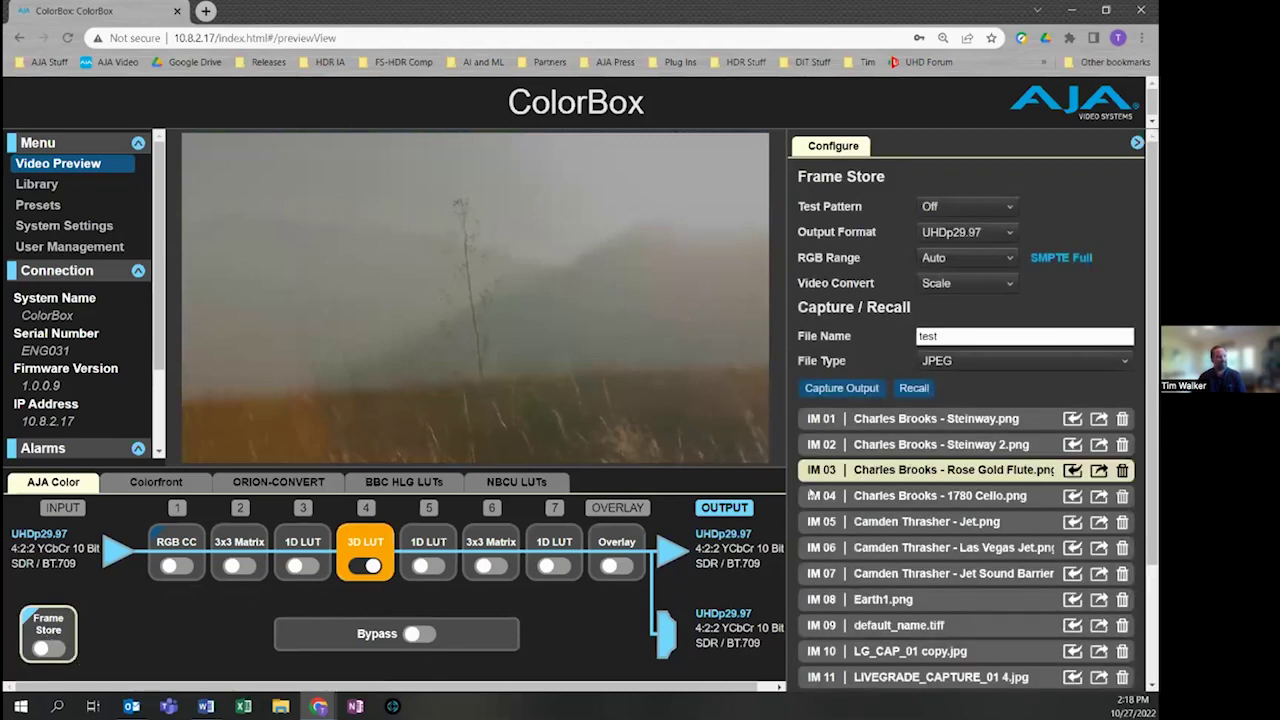
click(40, 649)
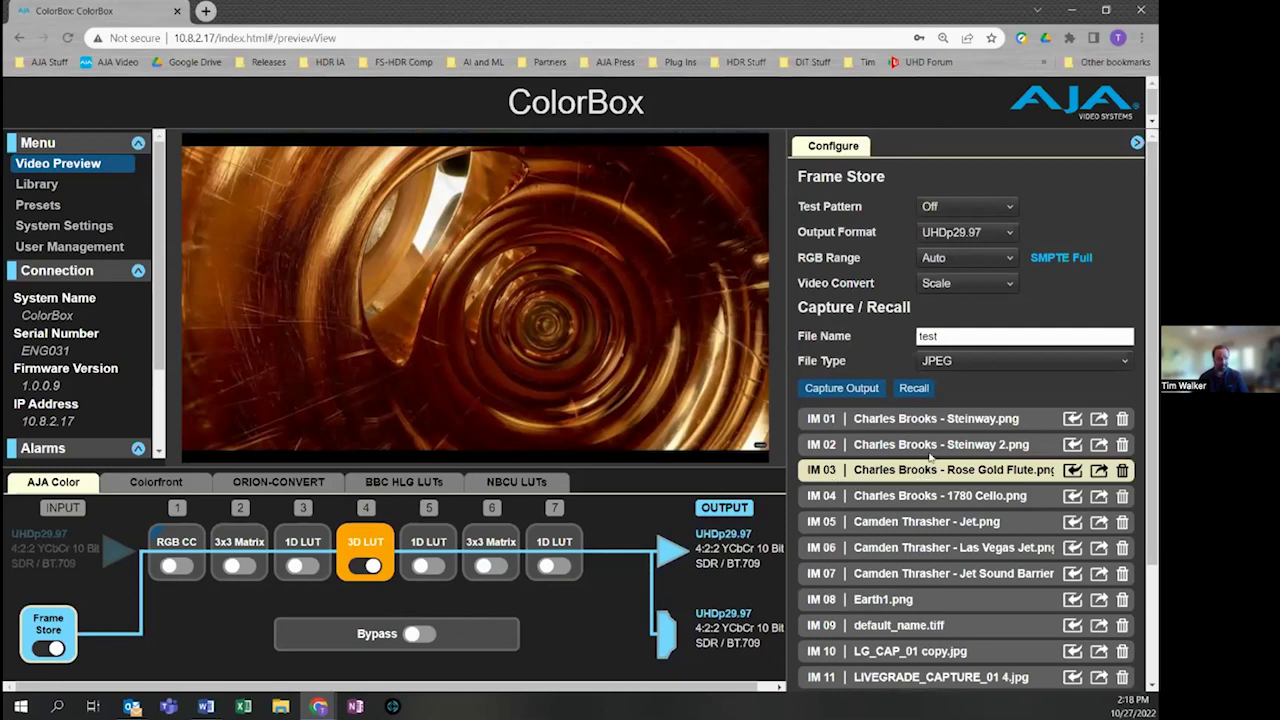
click(960, 361)
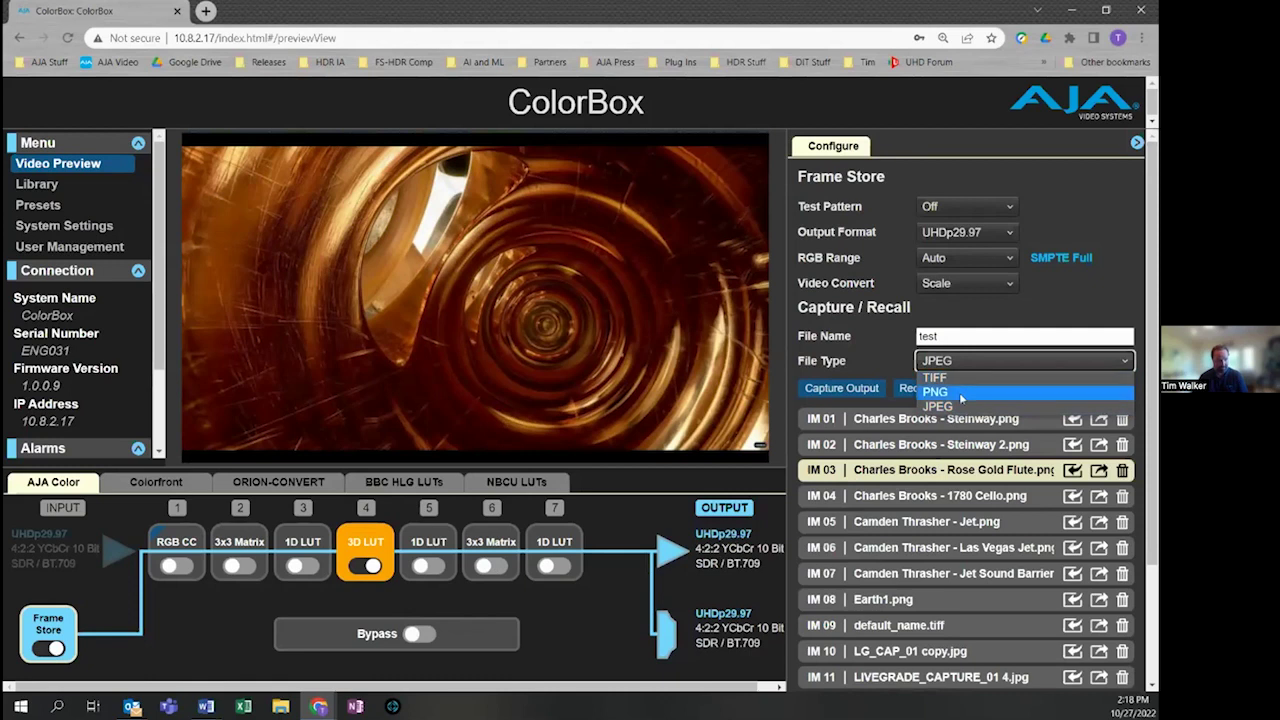
click(924, 476)
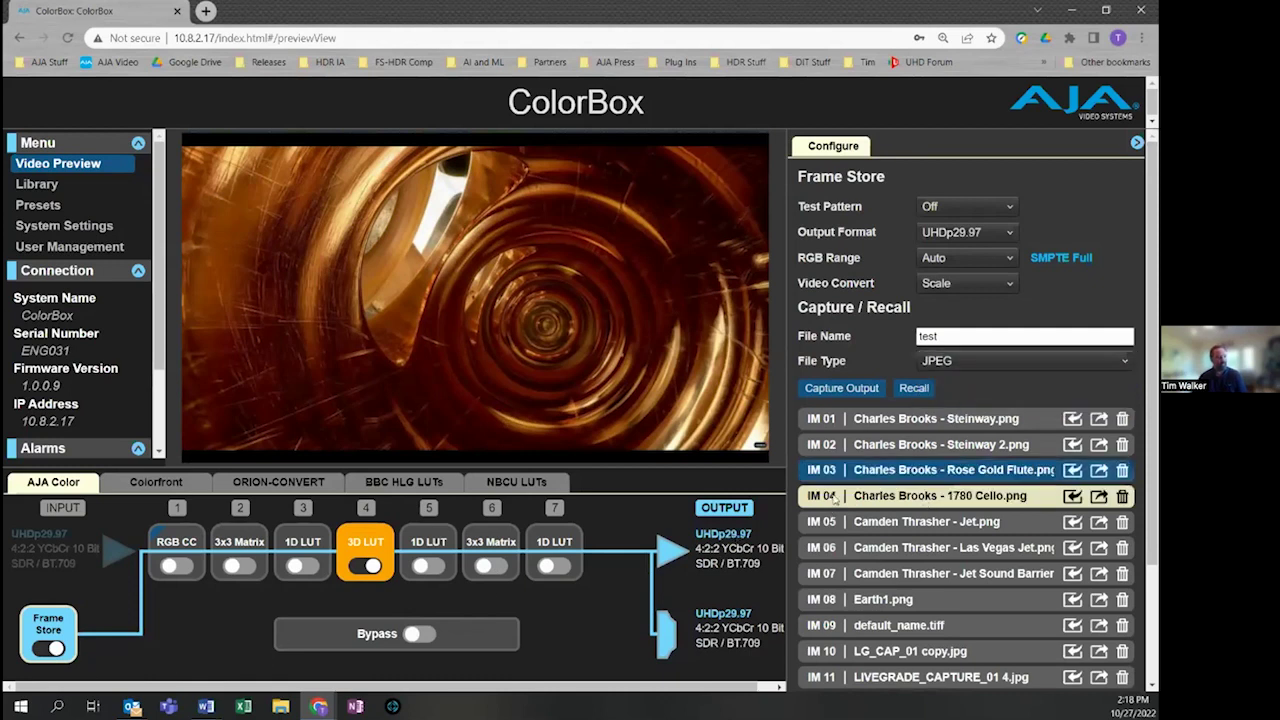
click(923, 388)
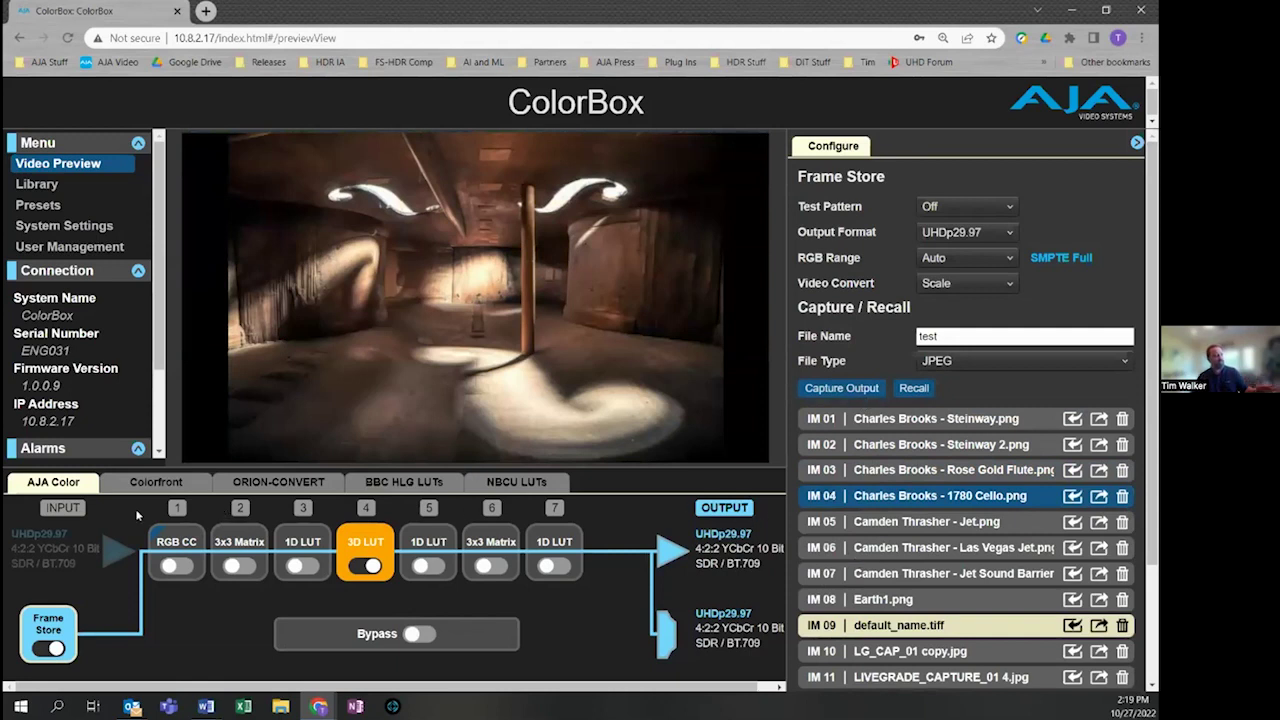
click(74, 512)
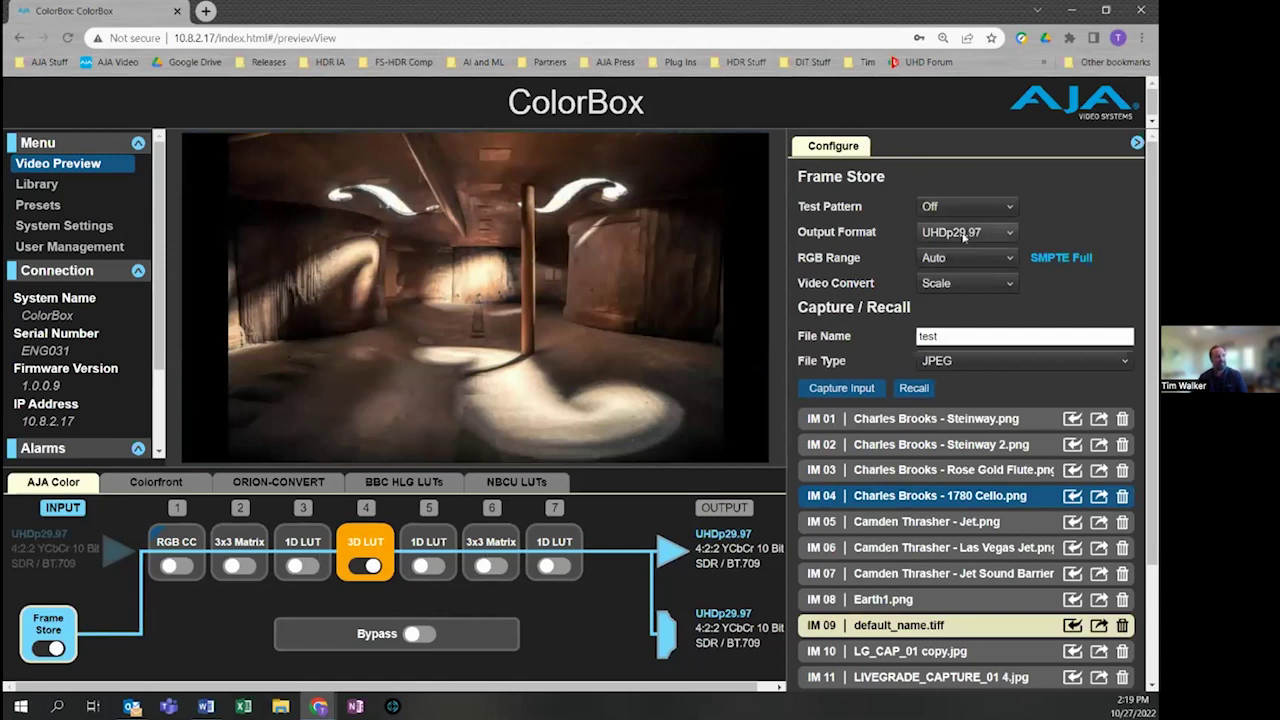
Open the Frame Store Test Pattern list to pick Color Bars 100%.
click(982, 208)
Try Color Bars 100% and 75% test patterns, then settle on Linear Ramp.
click(948, 251)
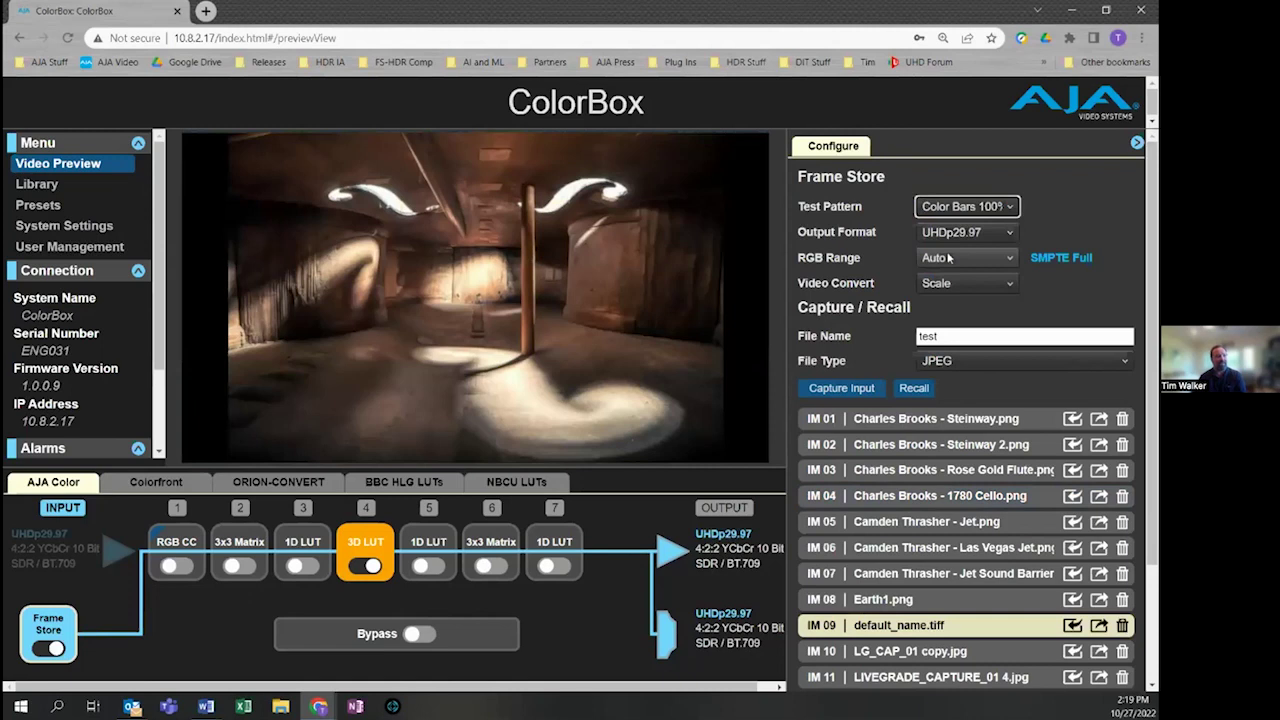
click(1000, 210)
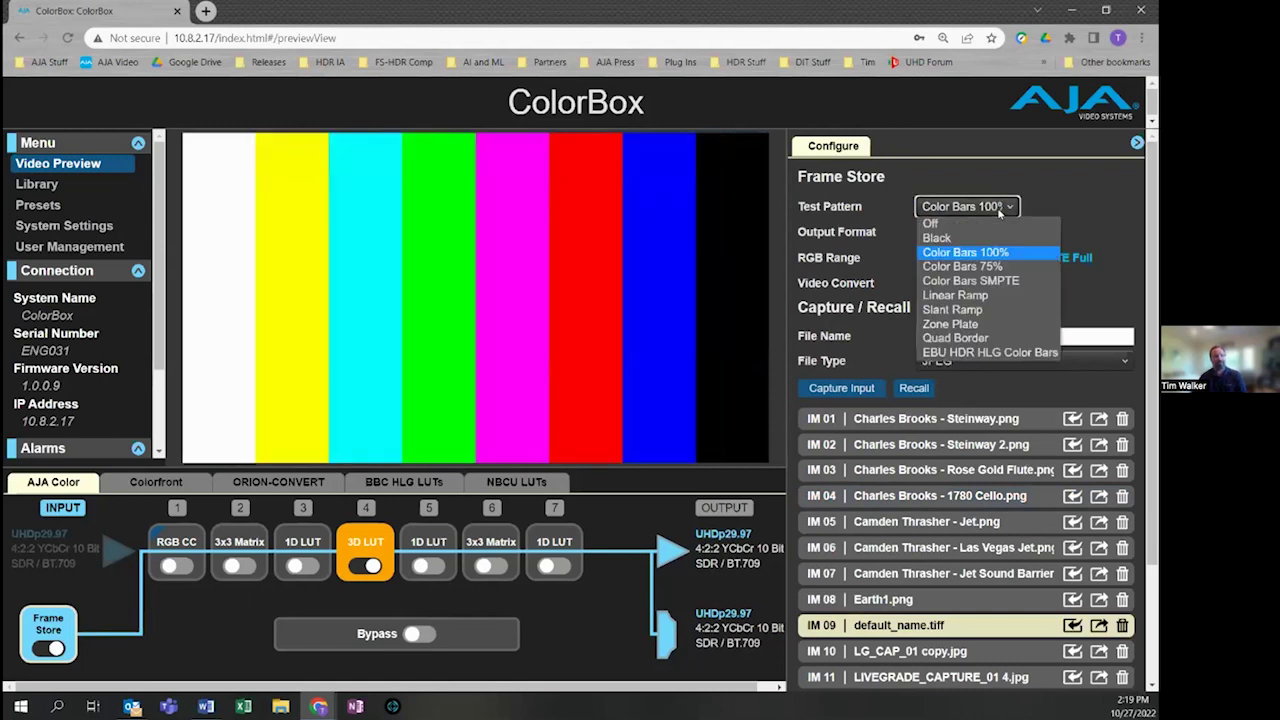
click(984, 266)
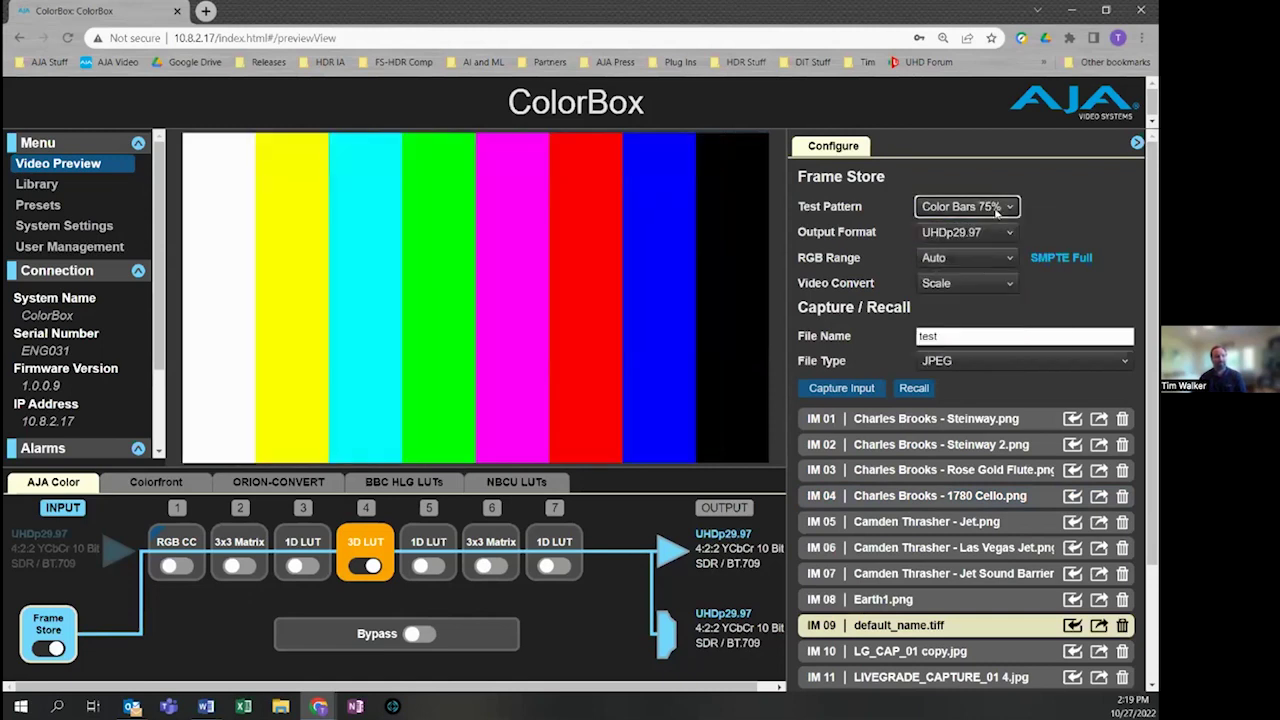
click(997, 208)
click(989, 296)
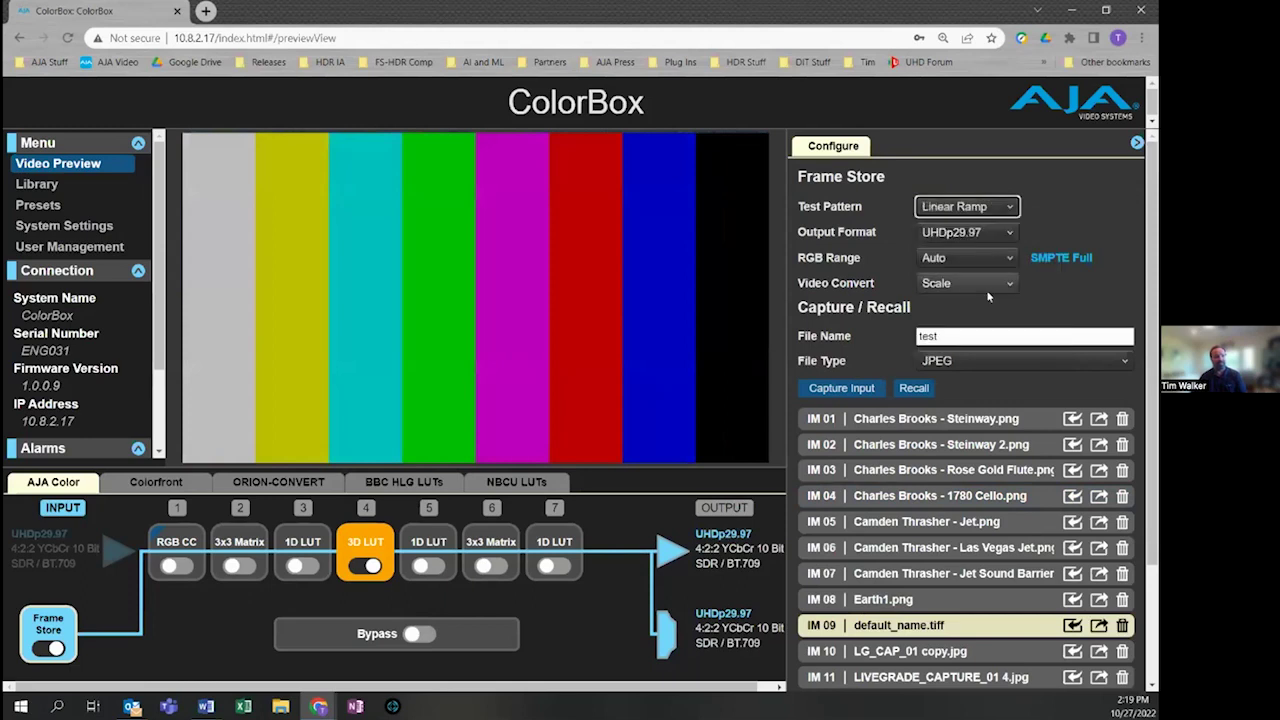
Review the Output Format list and close it, leaving UHDp29.97 unchanged.
click(1011, 233)
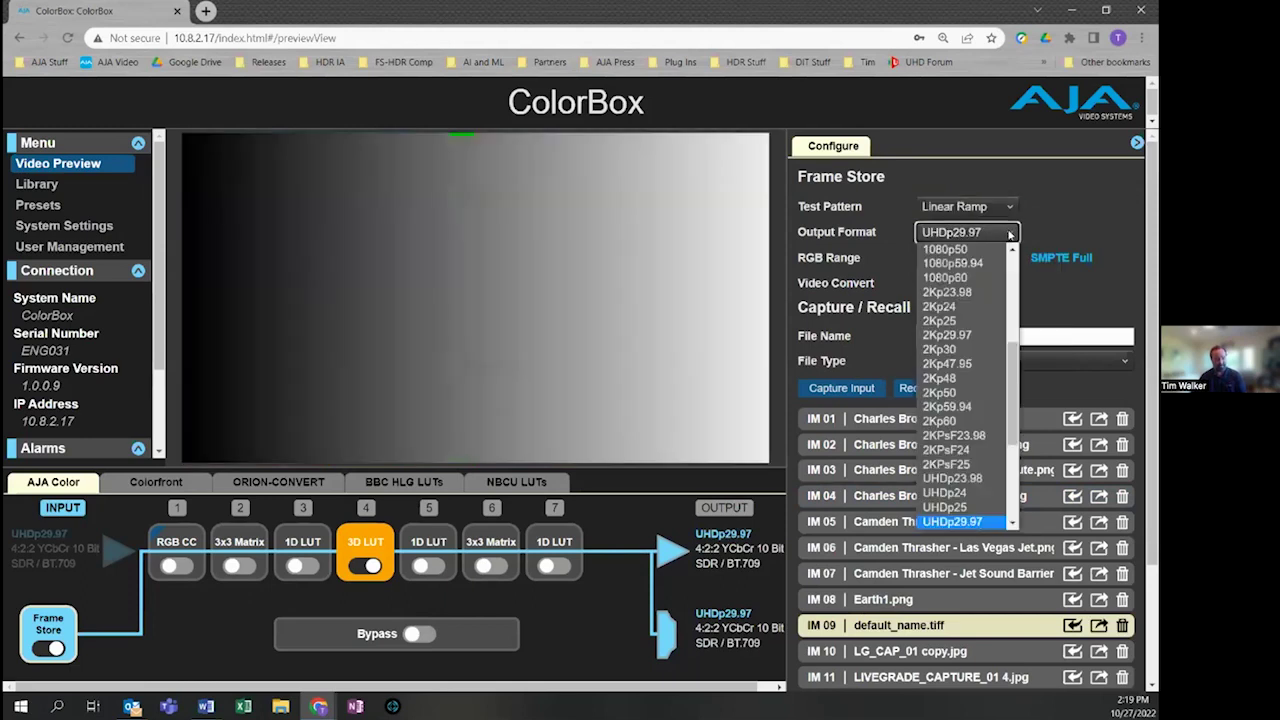
scroll(1003, 457, down, 3)
scroll(1003, 457, up, 5)
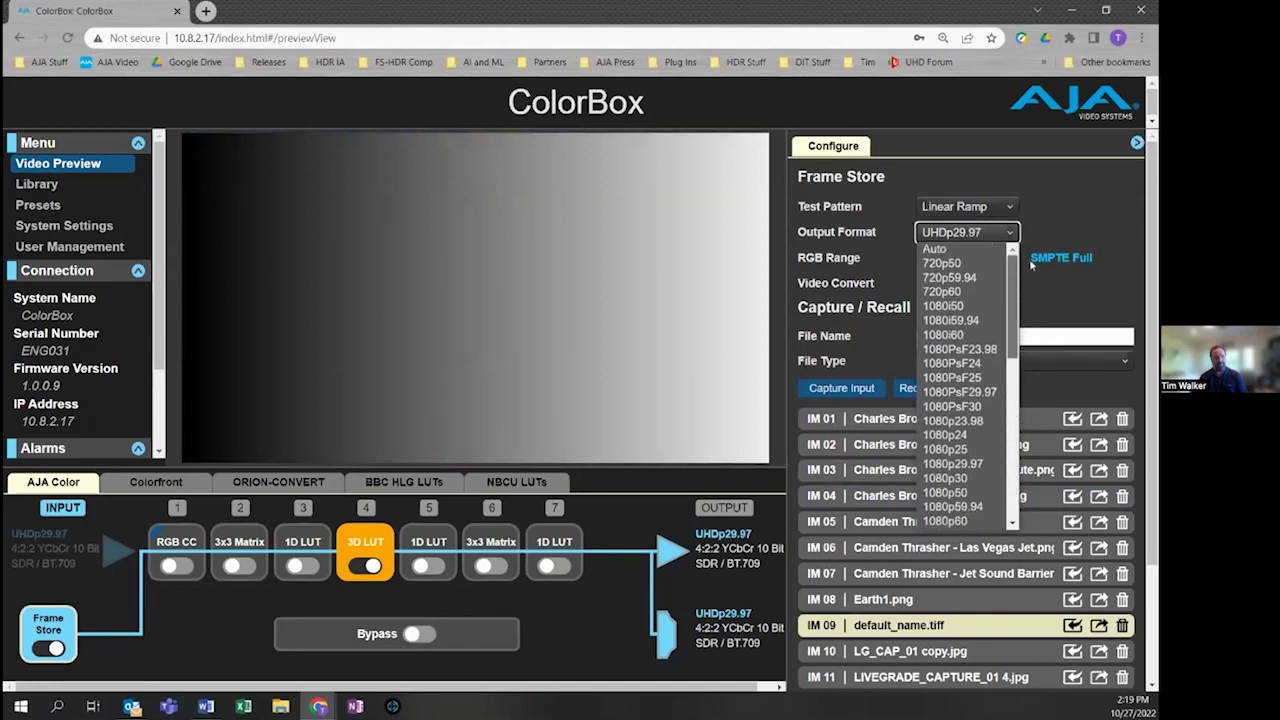
click(1064, 204)
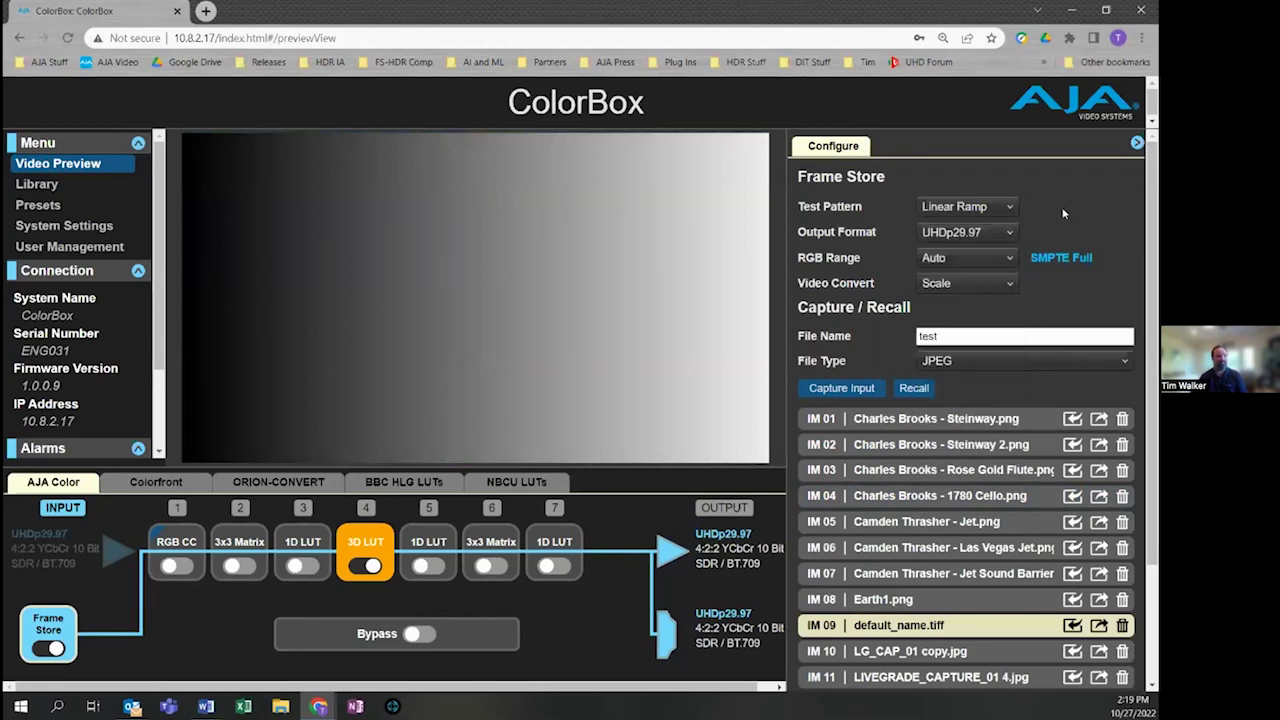